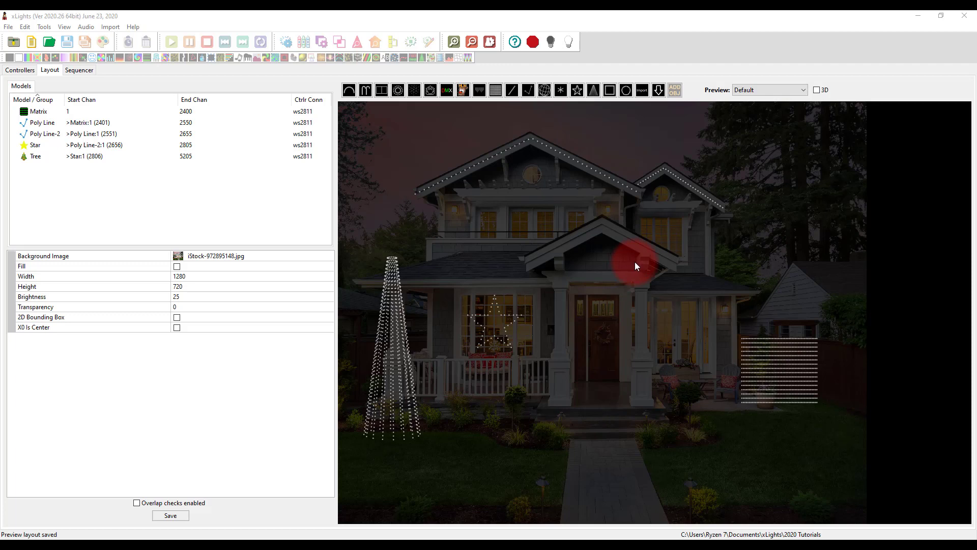
Create a new model group named Roof Outline
right_click(157, 192)
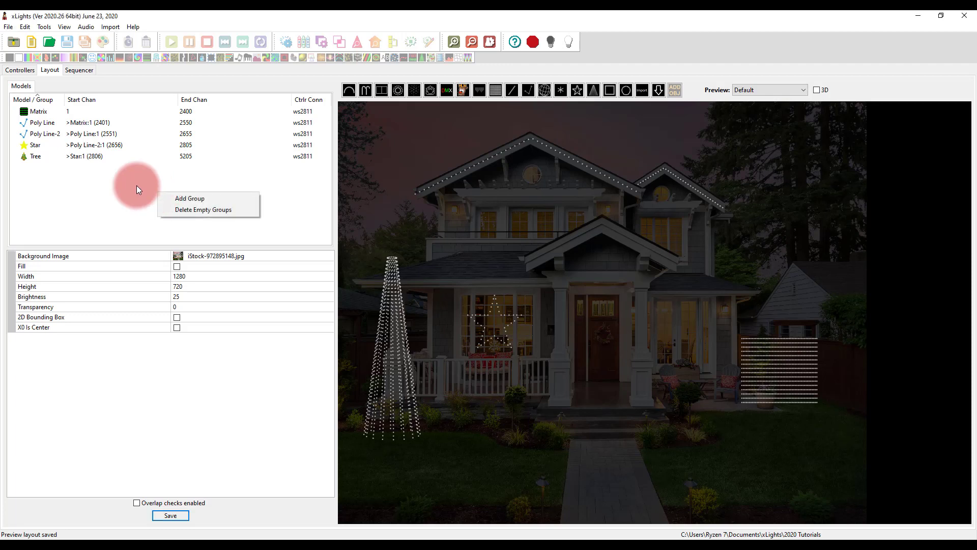
click(79, 172)
right_click(129, 200)
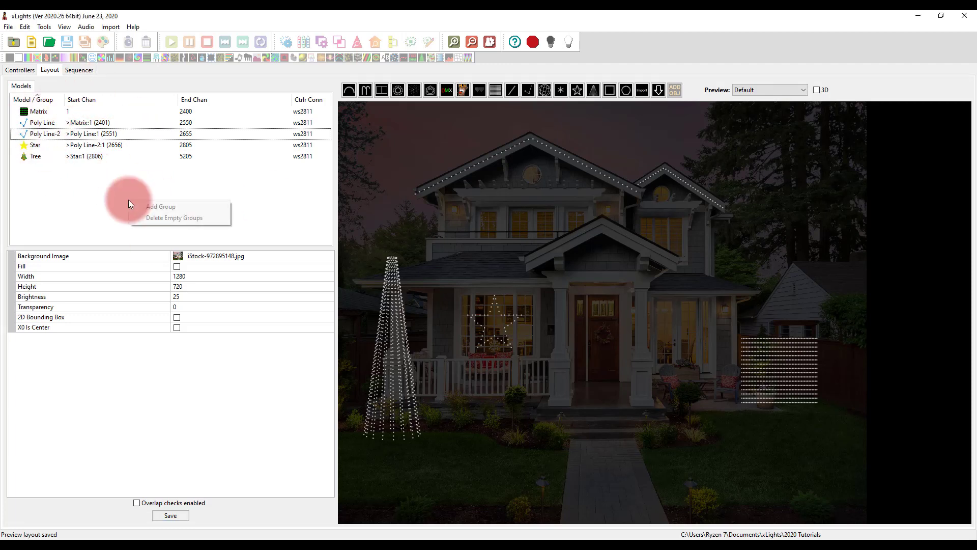
click(138, 205)
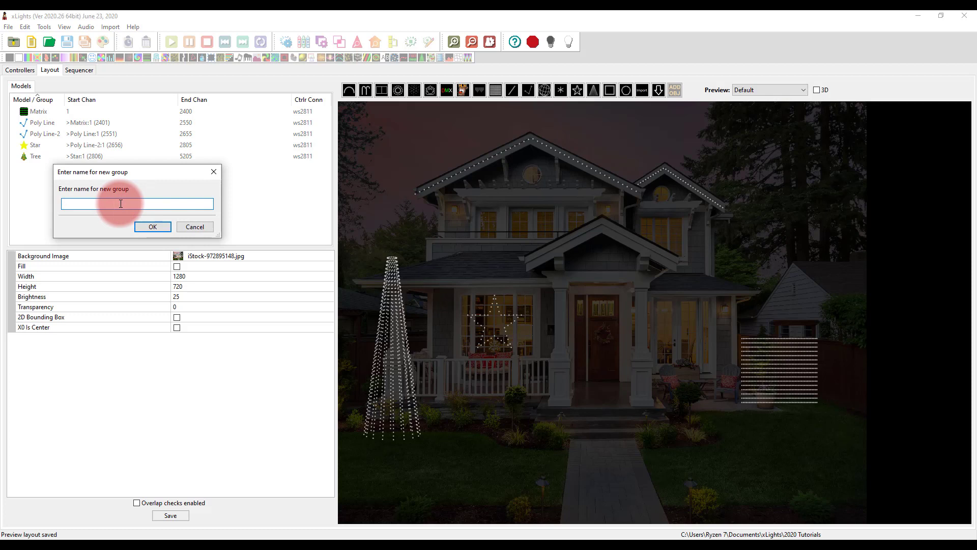
text(Roof Outline)
key(Return)
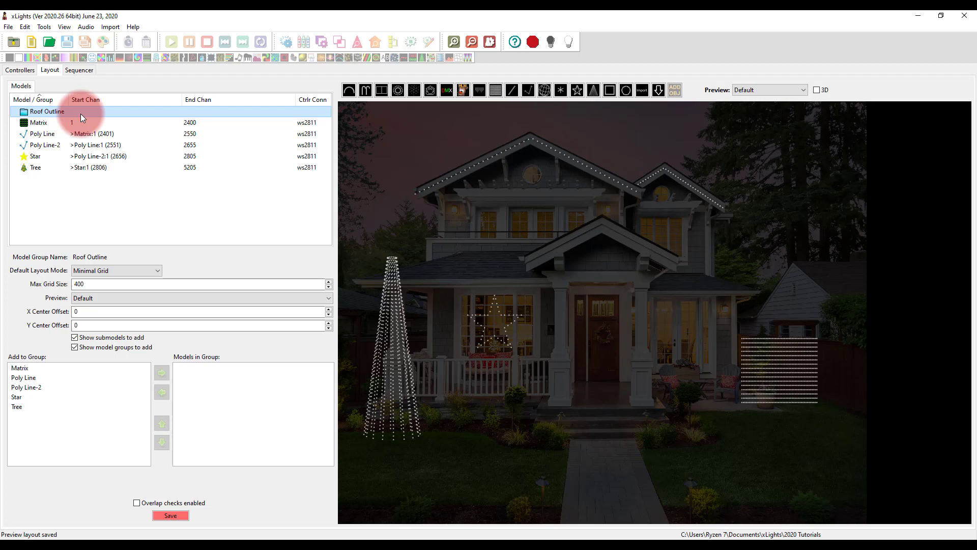
Add Poly Line and Poly Line-2 to Roof Outline and expand the group to check its members
click(88, 134)
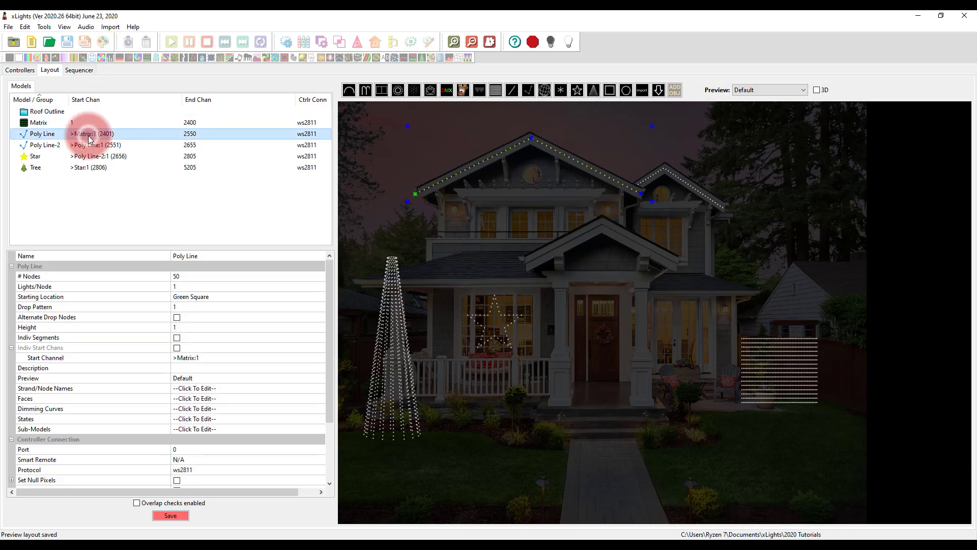
click(60, 111)
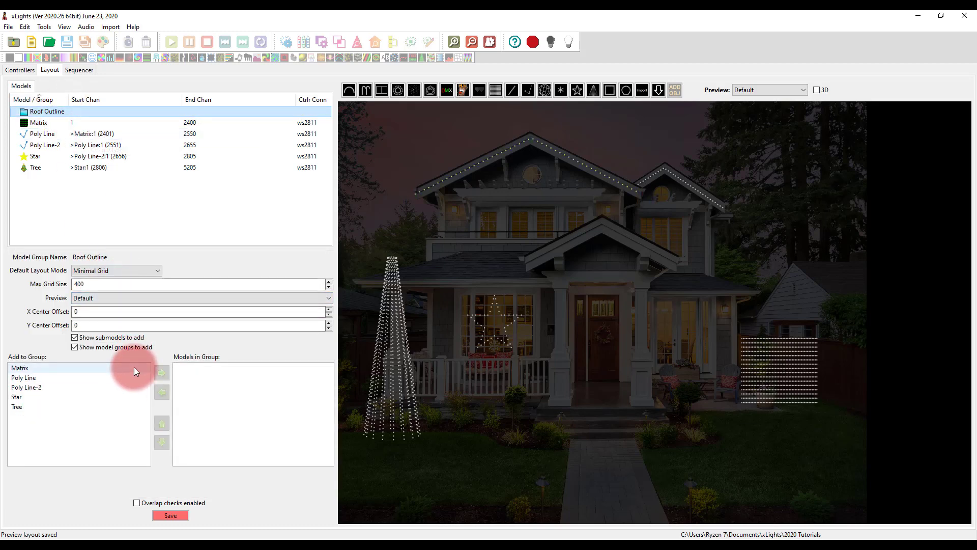
click(100, 379)
ctrl+click(118, 387)
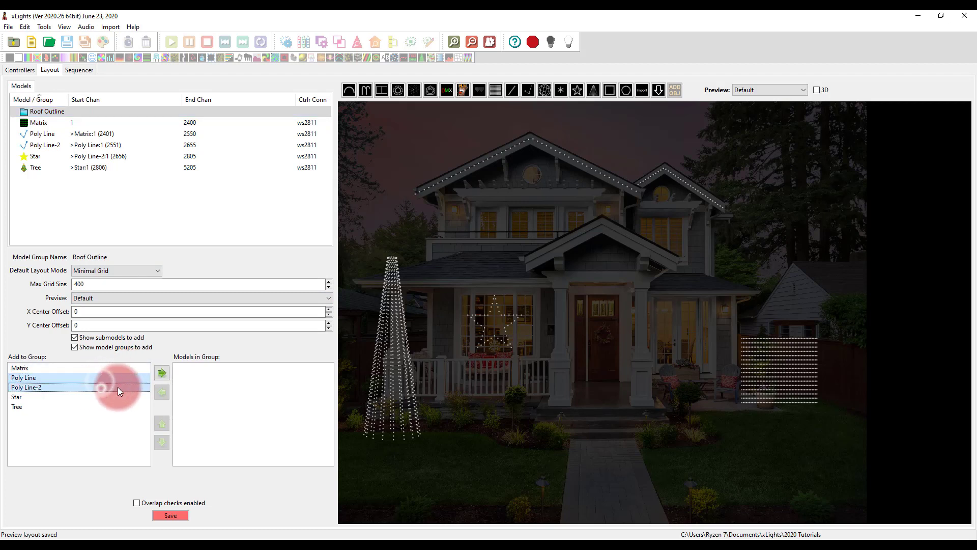
click(160, 374)
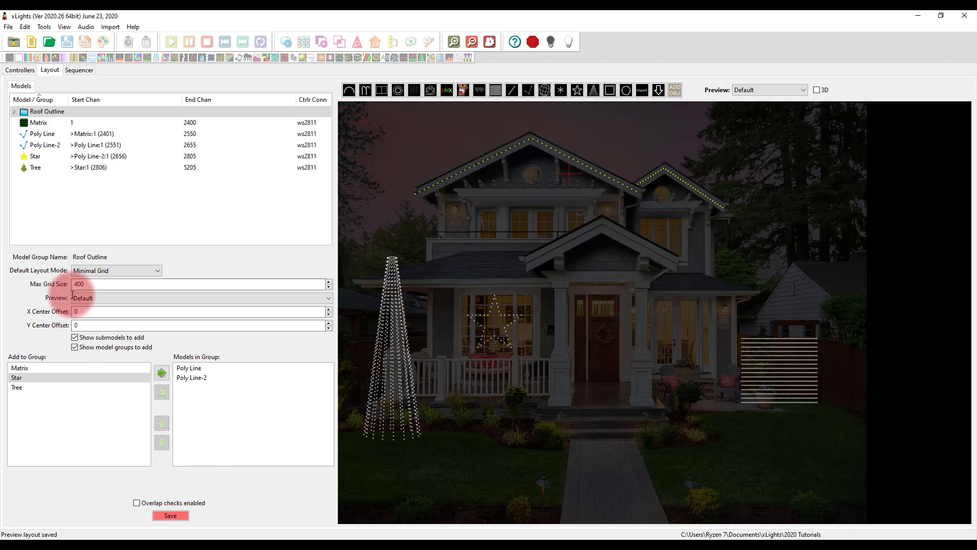
click(26, 114)
click(14, 112)
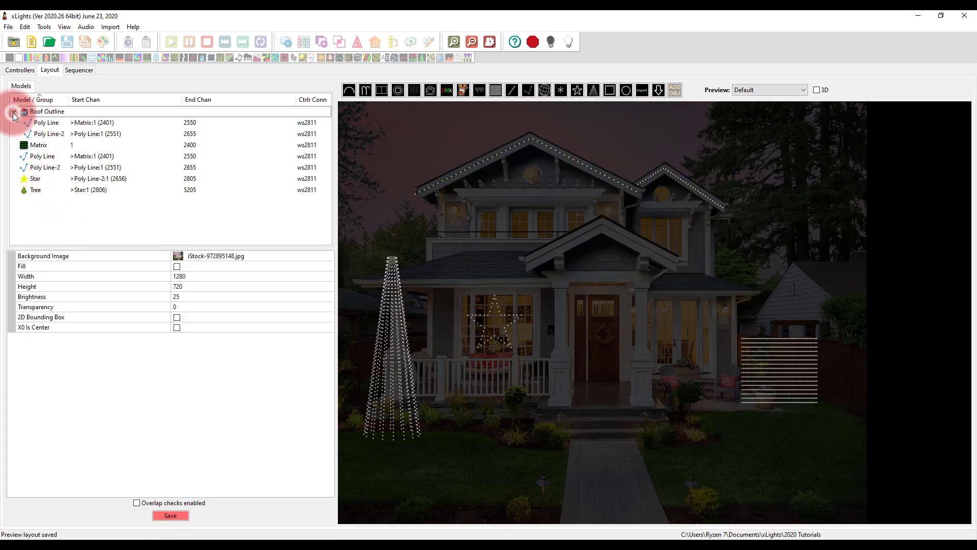
Create a second model group named ALL
click(14, 112)
right_click(91, 182)
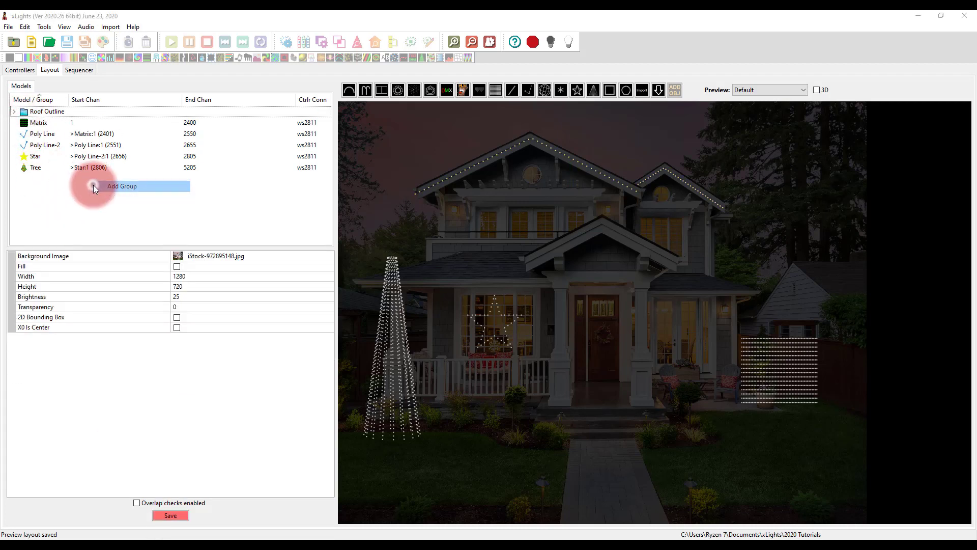
click(93, 185)
text(ALL)
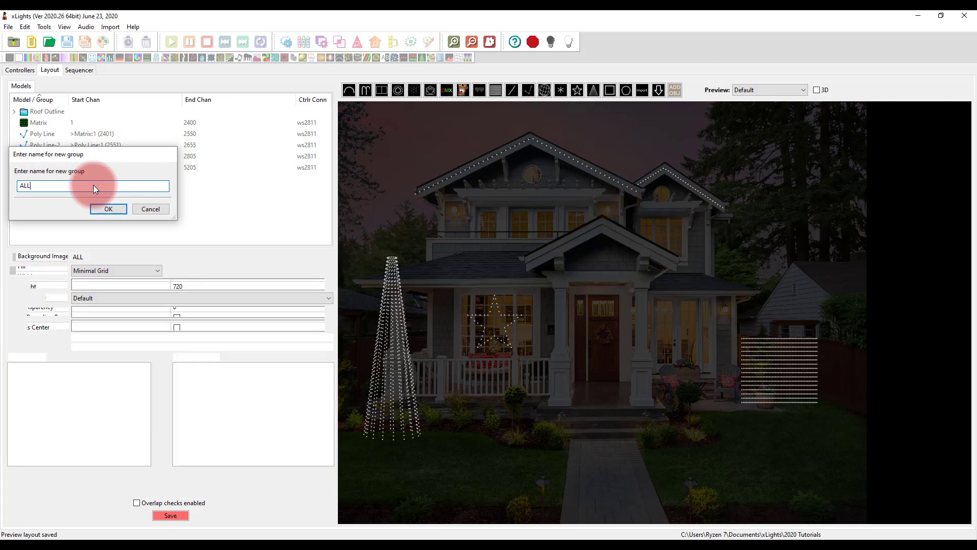
key(Return)
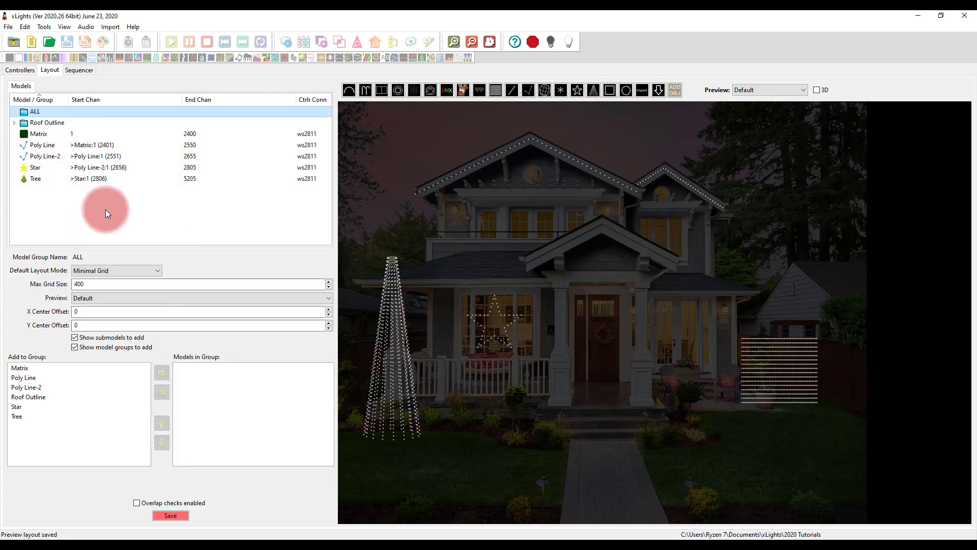
Add Matrix, both poly lines, Roof Outline, Star and Tree to ALL, then save the layout
click(55, 367)
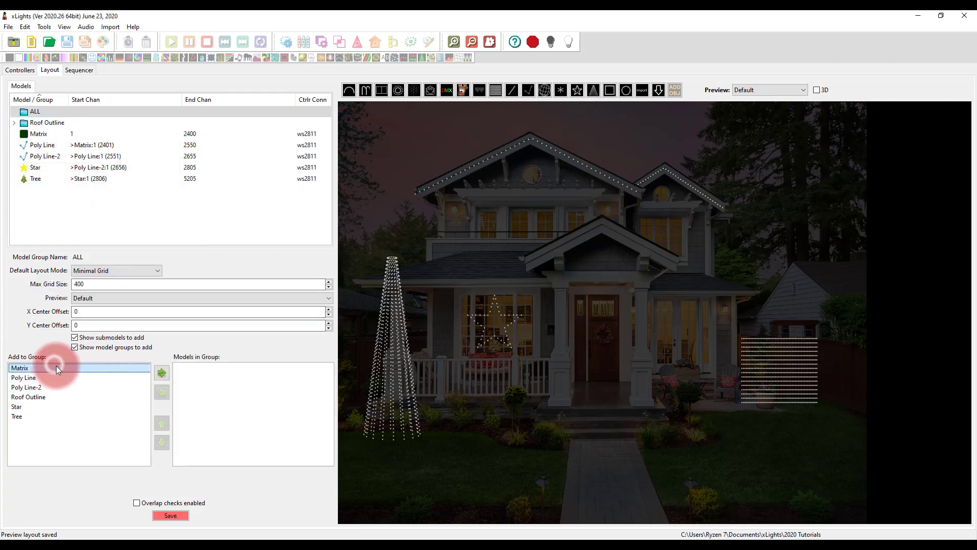
shift+click(51, 419)
click(160, 373)
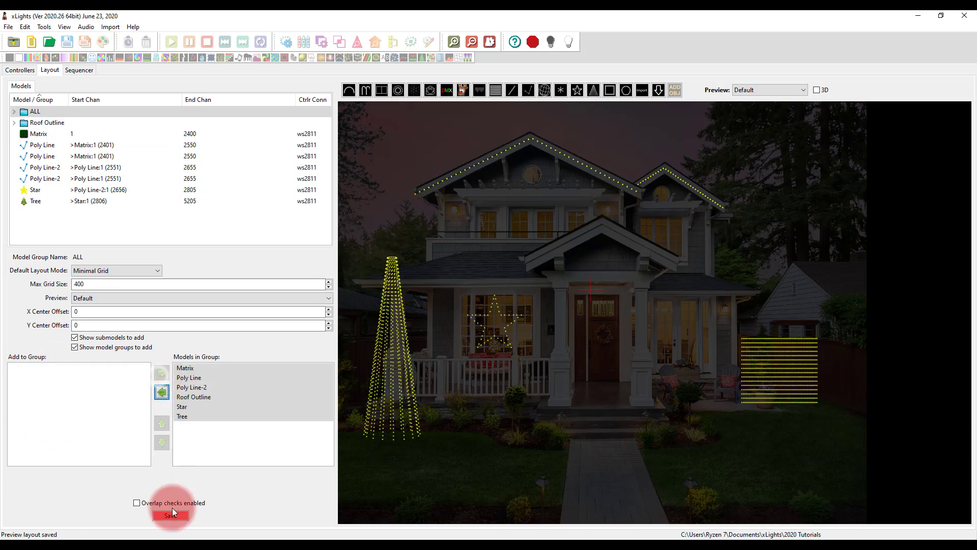
click(171, 514)
click(157, 170)
click(151, 239)
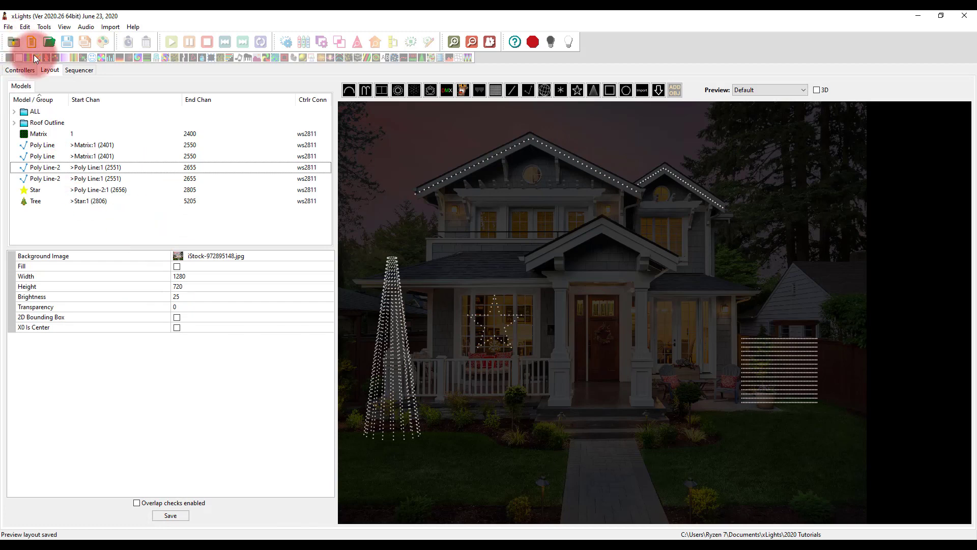
Start a new musical sequence using the Carol of the Bells mp3 at 20fps, keeping the All Models view
click(77, 70)
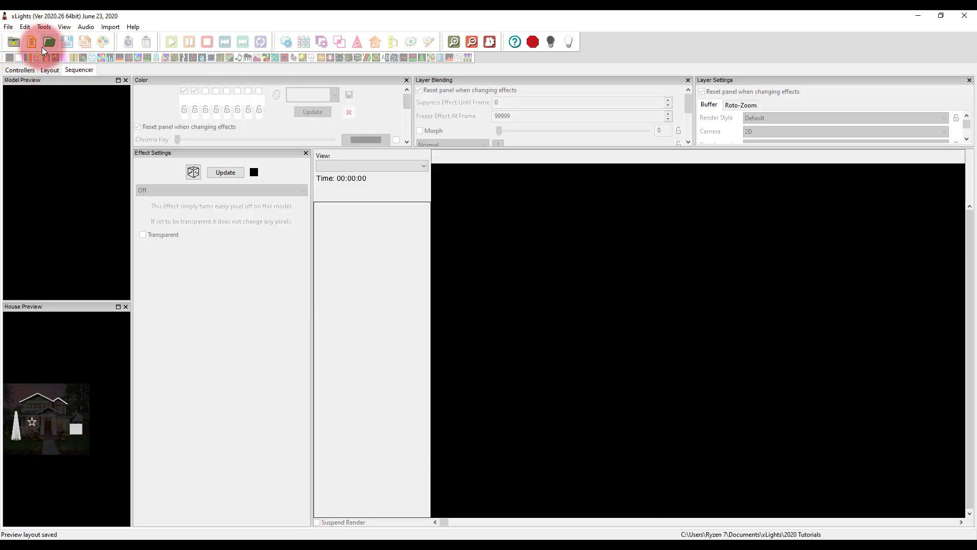
click(32, 42)
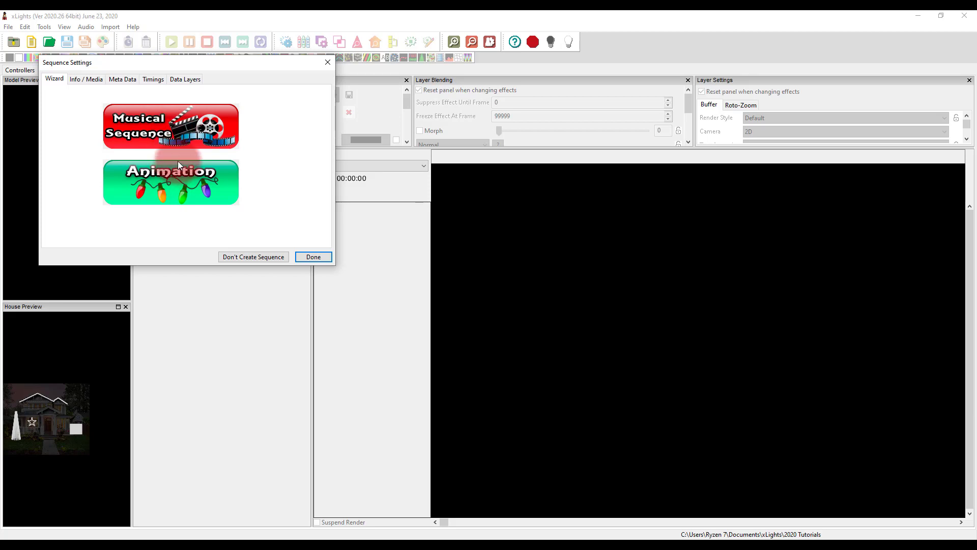
click(124, 125)
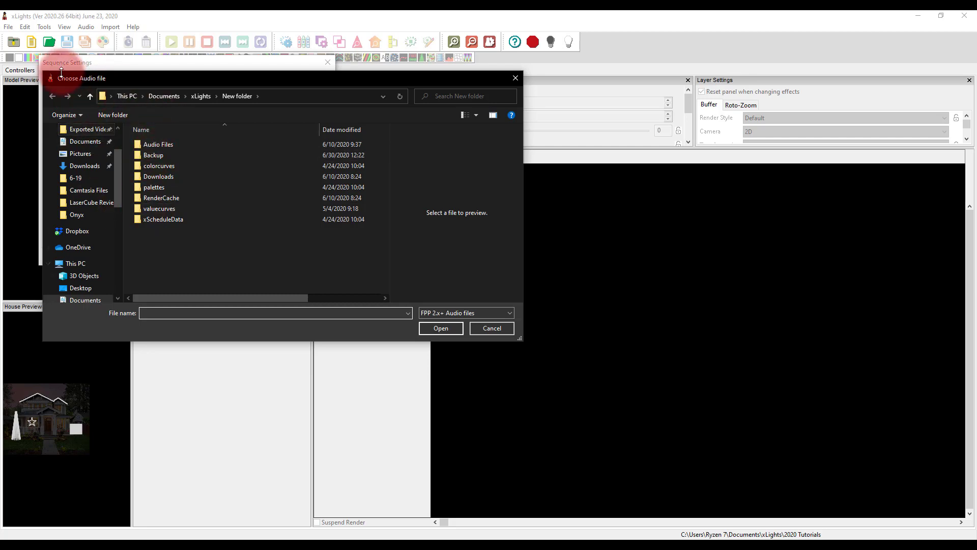
double_click(176, 148)
click(173, 148)
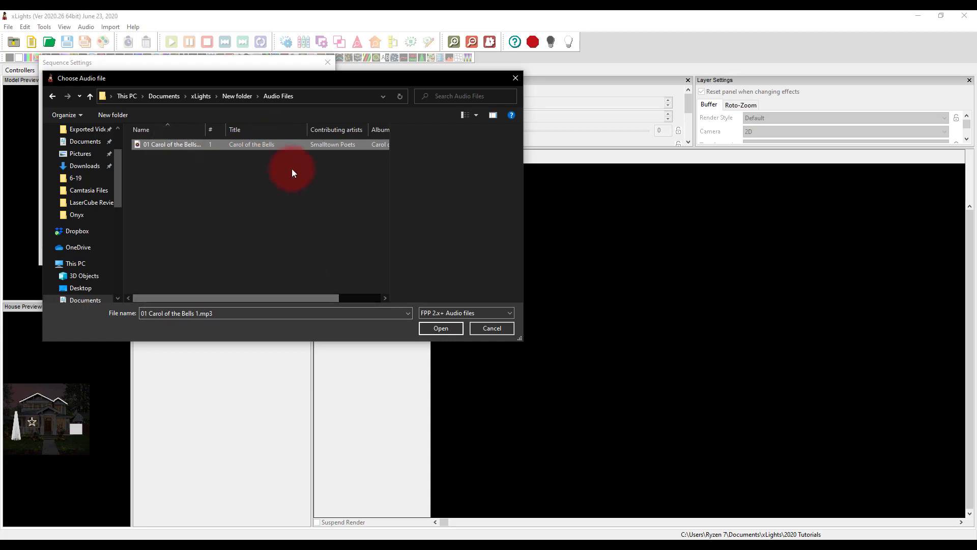
click(426, 326)
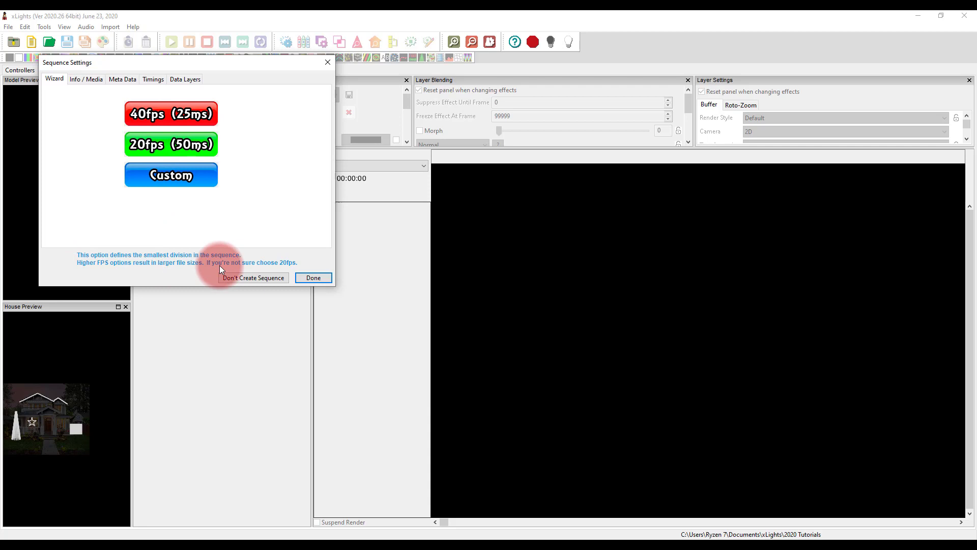
click(142, 143)
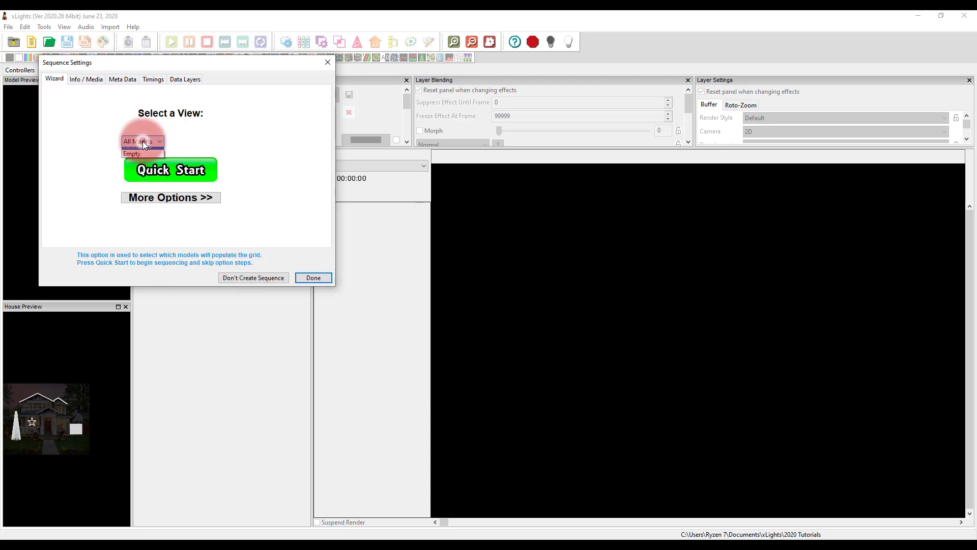
click(143, 144)
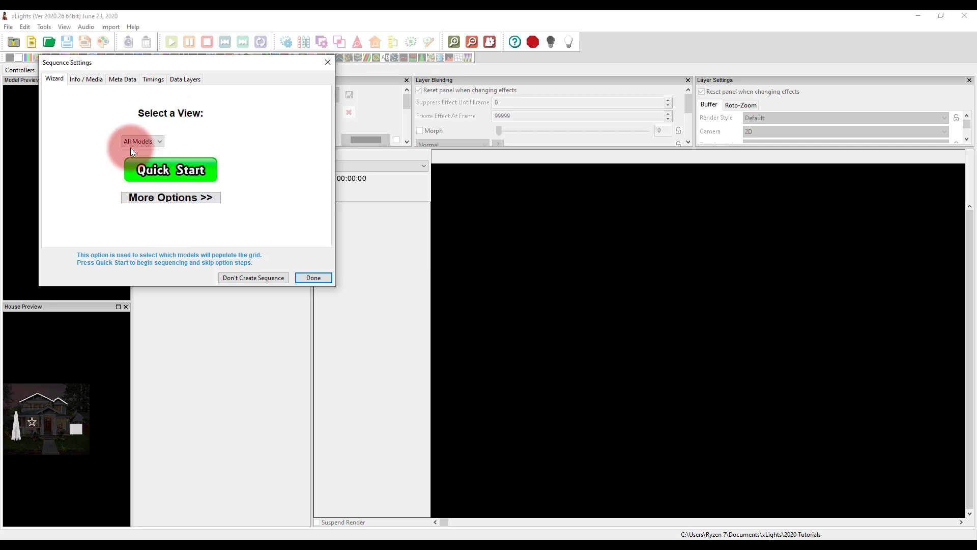
click(184, 169)
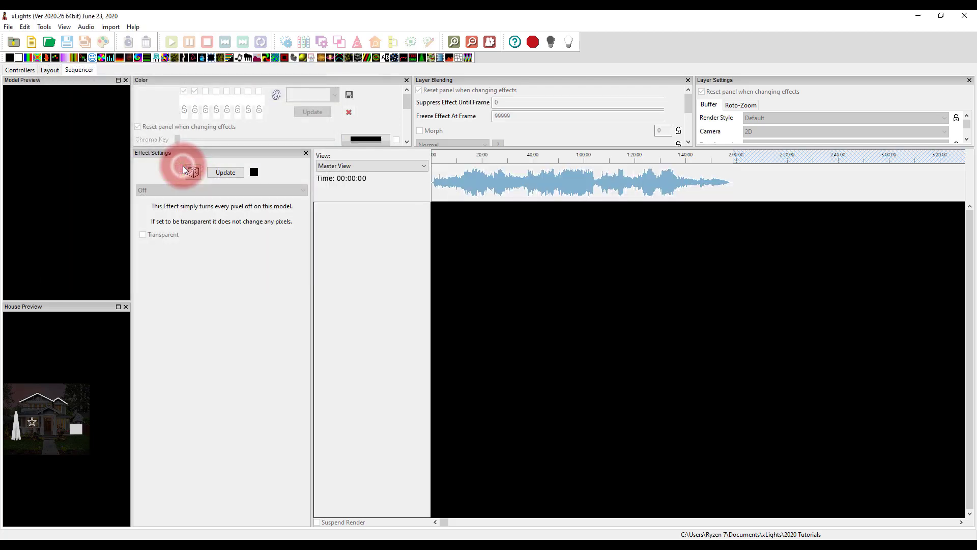
click(371, 250)
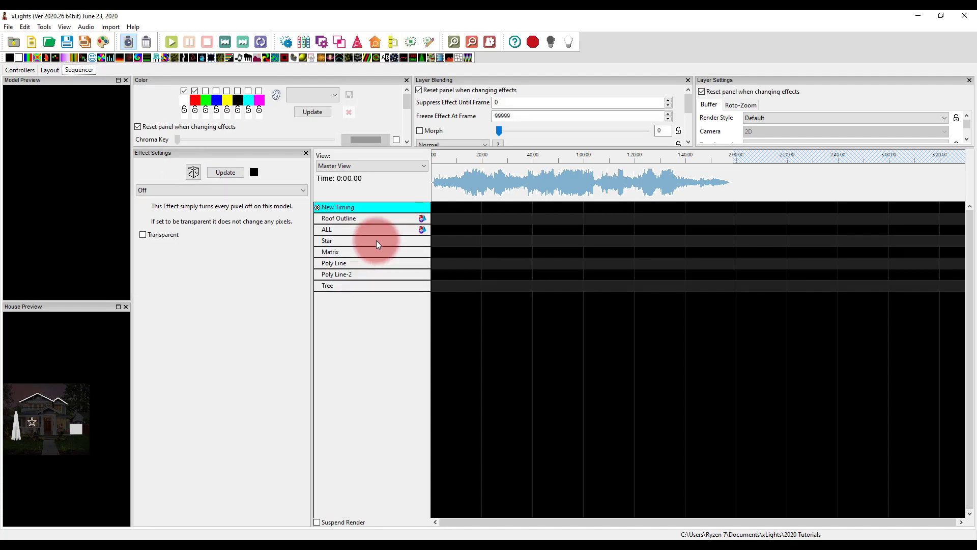
click(335, 229)
click(334, 218)
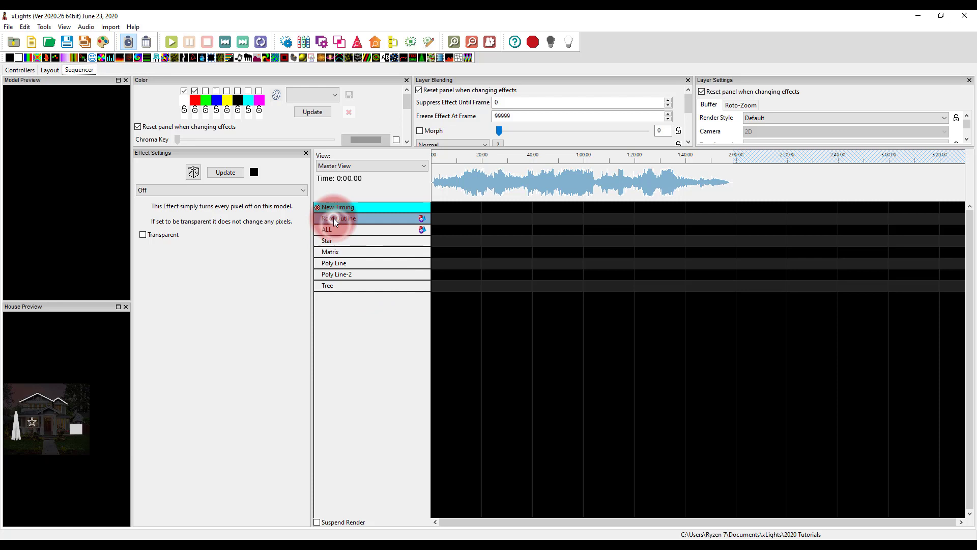
click(335, 227)
click(357, 283)
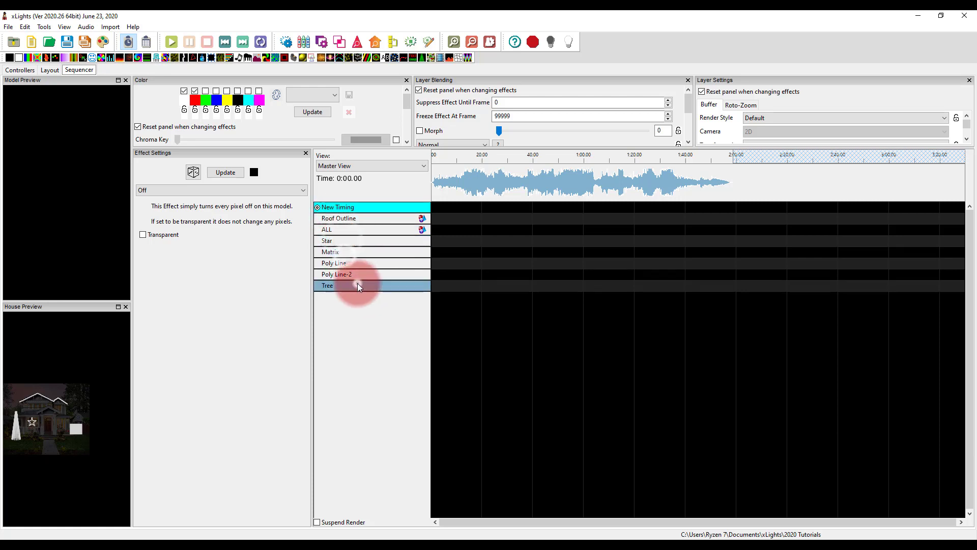
click(393, 236)
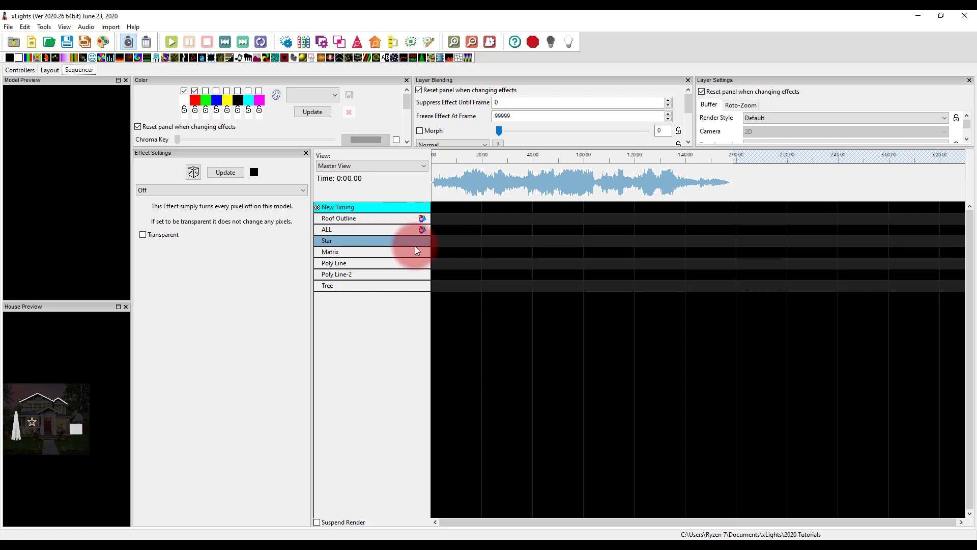
click(424, 218)
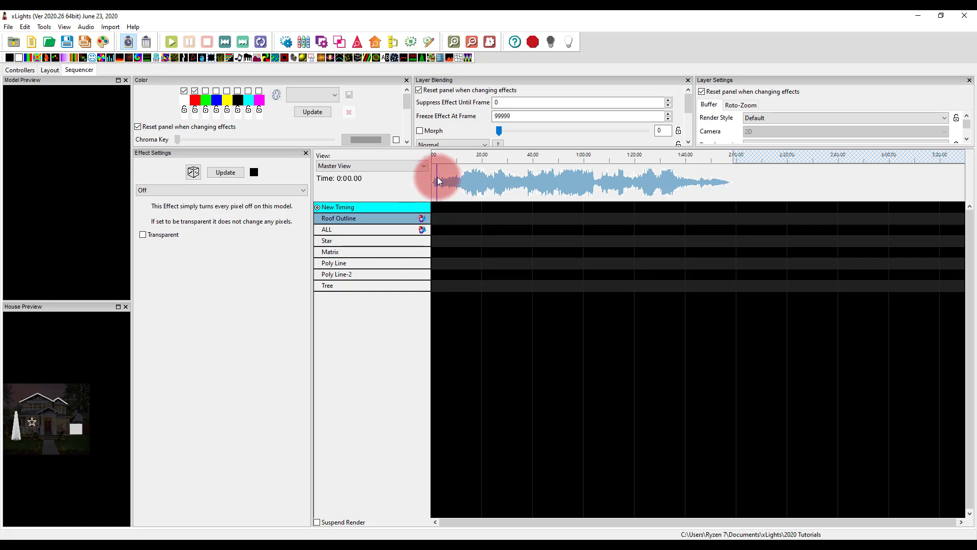
Play the song from about the 12-second mark, then stop playback
click(655, 199)
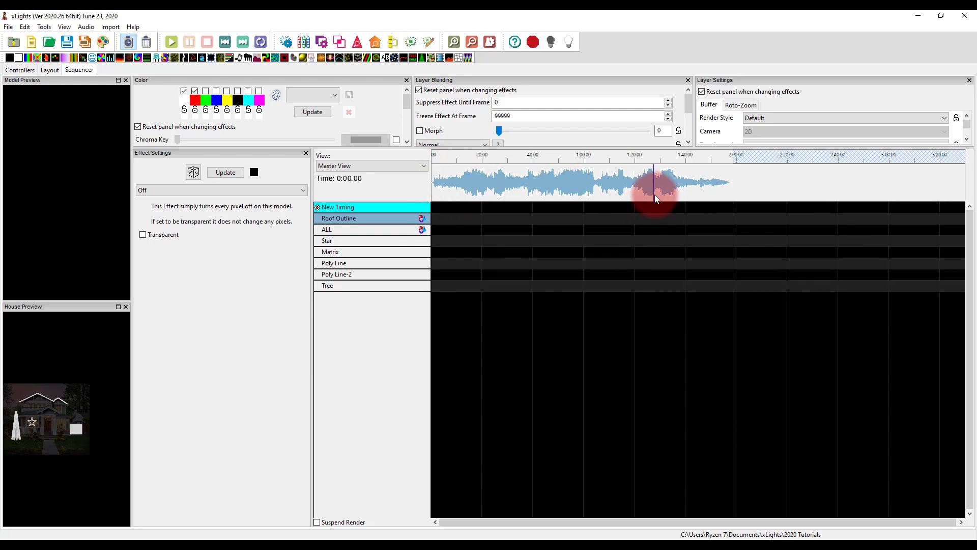
click(467, 173)
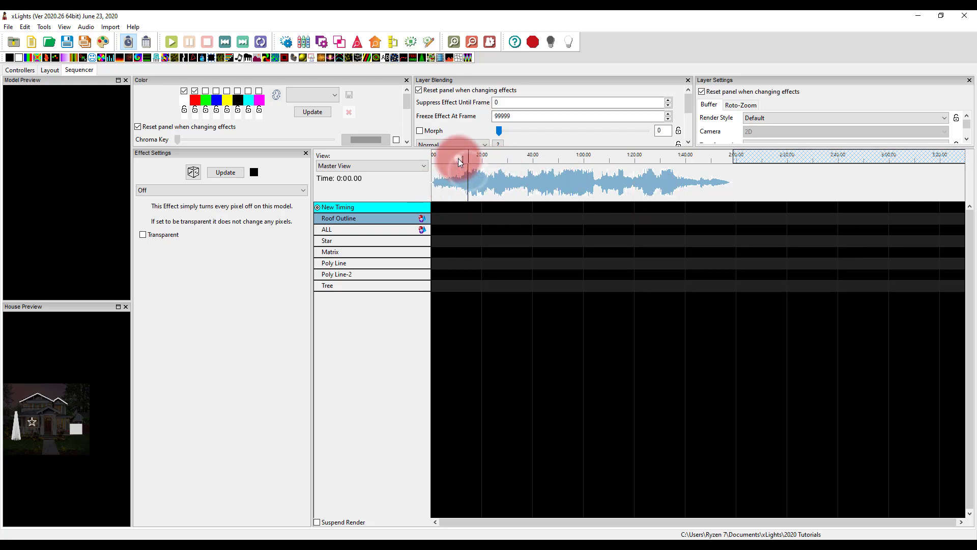
click(461, 162)
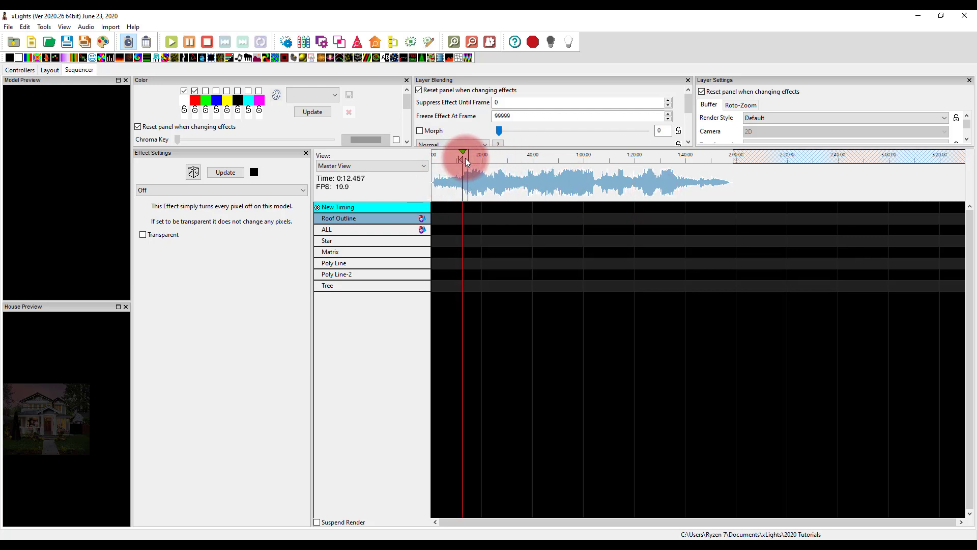
key(space)
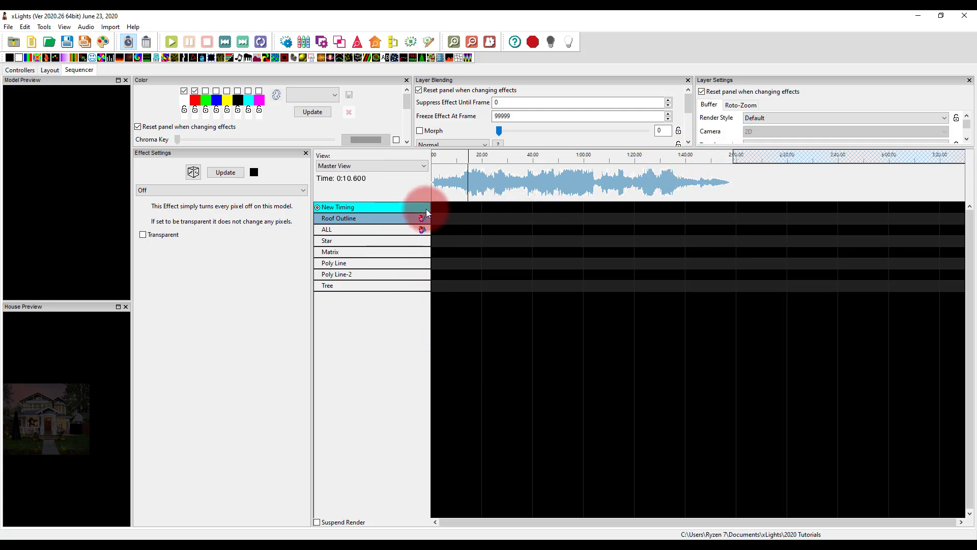
Select the ALL, Star, Poly Line and Tree model rows in turn
click(397, 232)
click(388, 242)
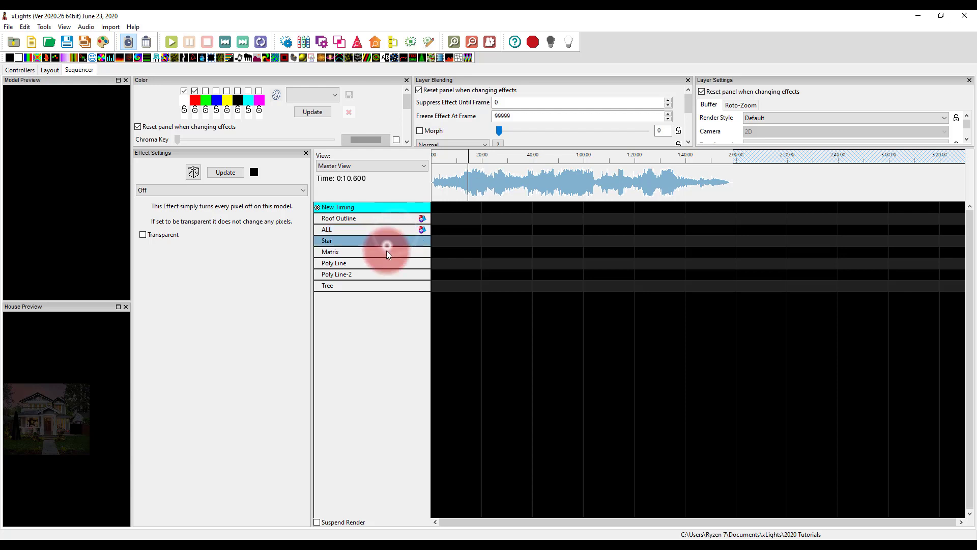
click(385, 261)
click(377, 288)
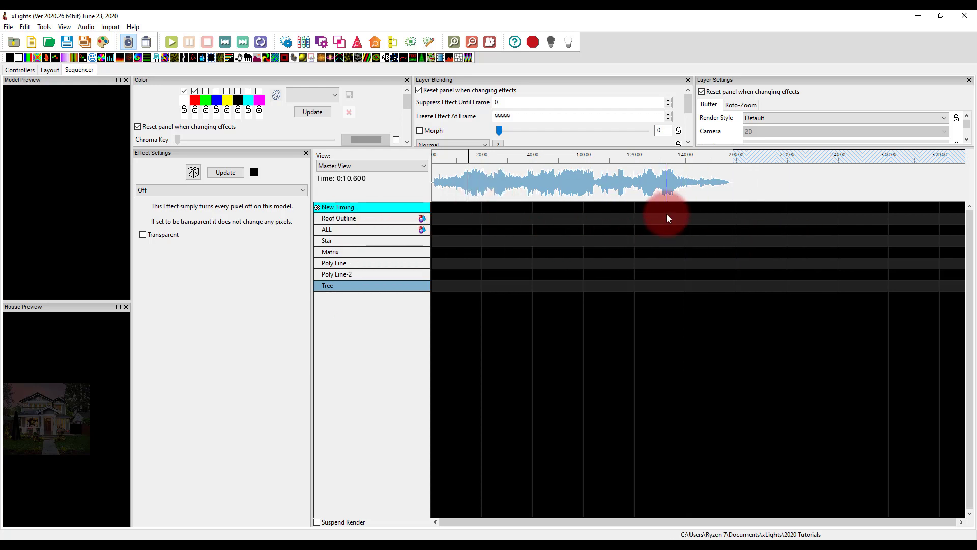
Zoom the timeline to 5-second ticks and pan back to the song's start
scroll(668, 218, up, 3)
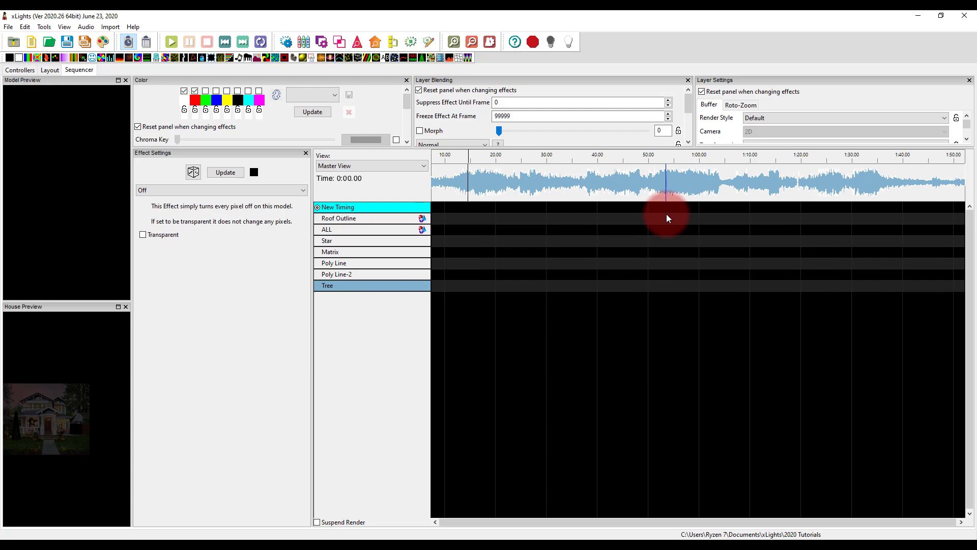
scroll(668, 218, left, 2)
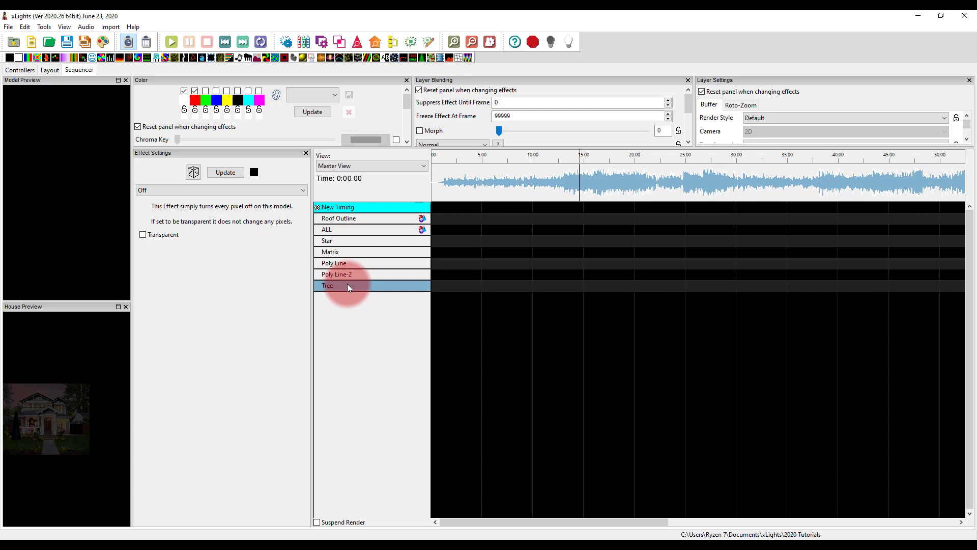
Place a Galaxy effect on Roof Outline from 0:00.100 to 0:14.550 and widen the preview panes
click(341, 316)
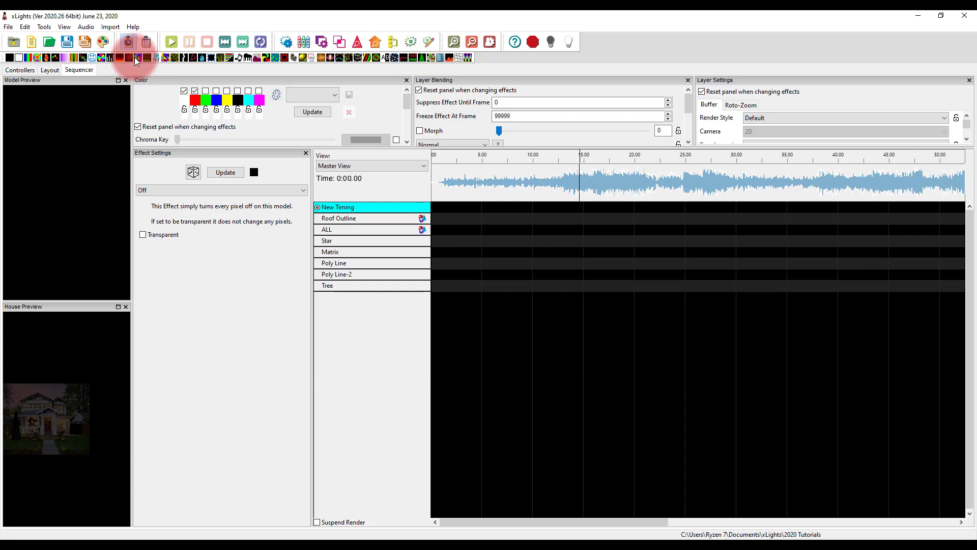
drag(138, 59, 579, 219)
click(509, 222)
drag(132, 319, 224, 317)
Select the Galaxy effect on Roof Outline and save the sequence
click(448, 218)
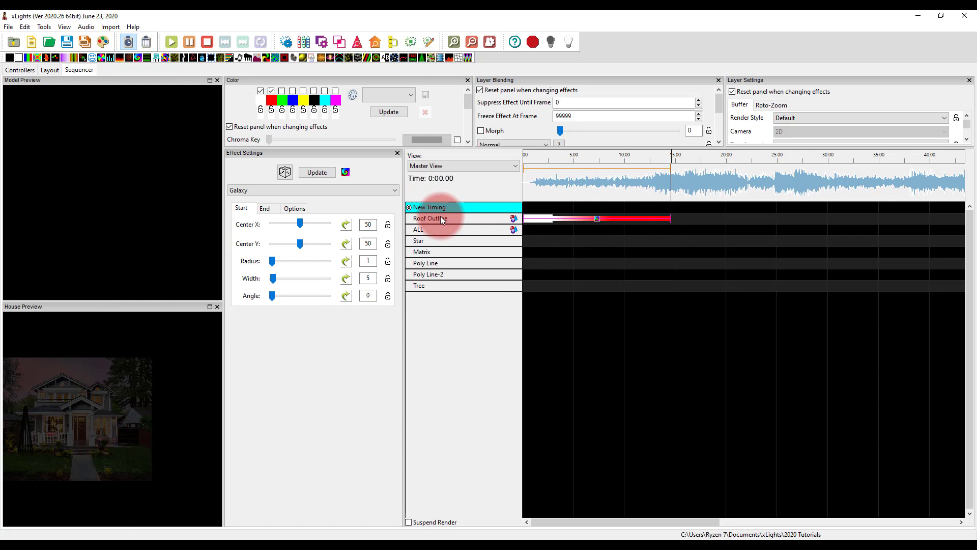
click(578, 274)
click(597, 220)
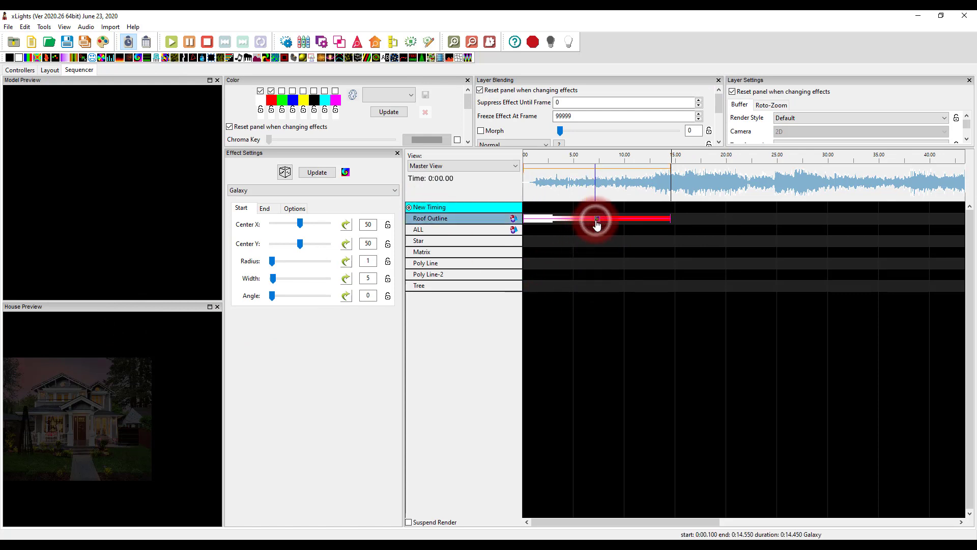
click(68, 40)
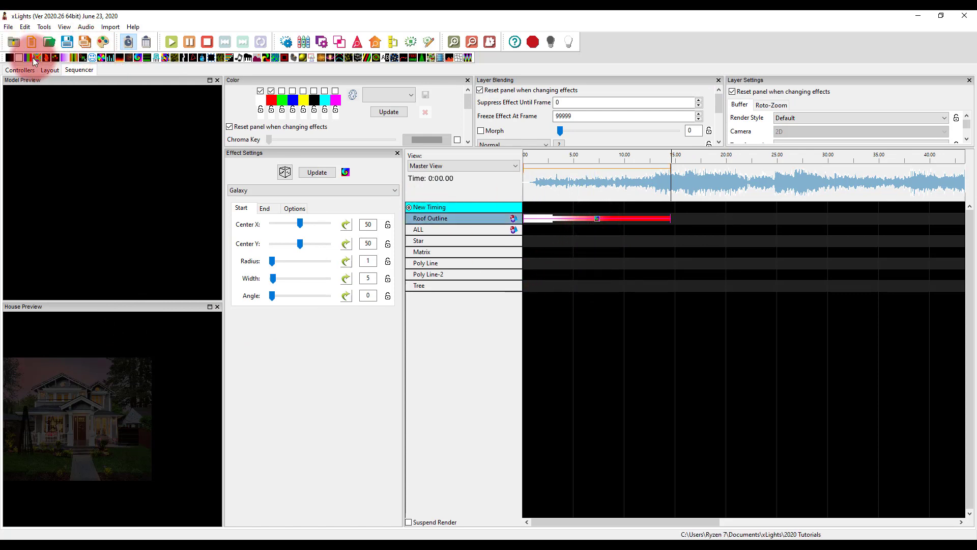
Replace the Roof Outline Galaxy with a red-and-white Bars effect (palette rep 1, cycles 1.0, direction up)
drag(28, 57, 597, 219)
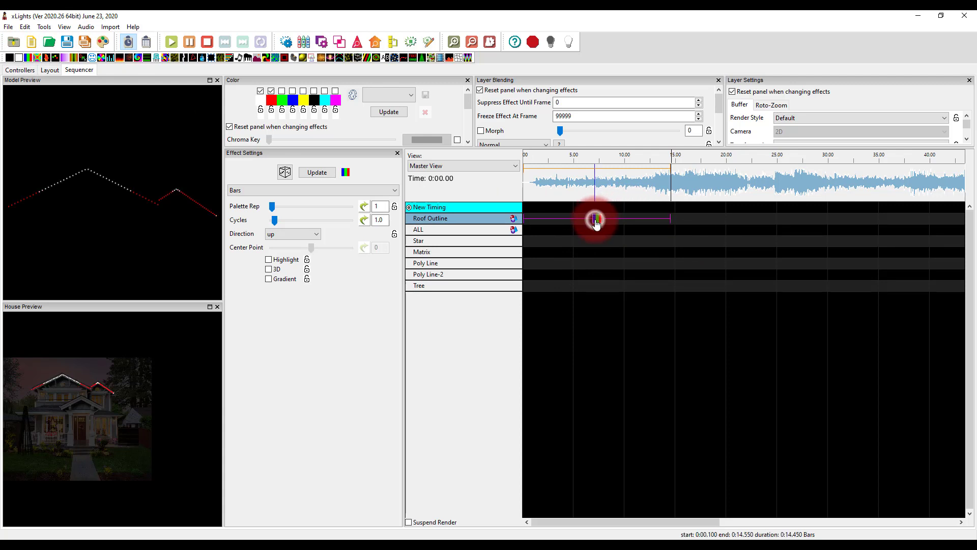
click(88, 208)
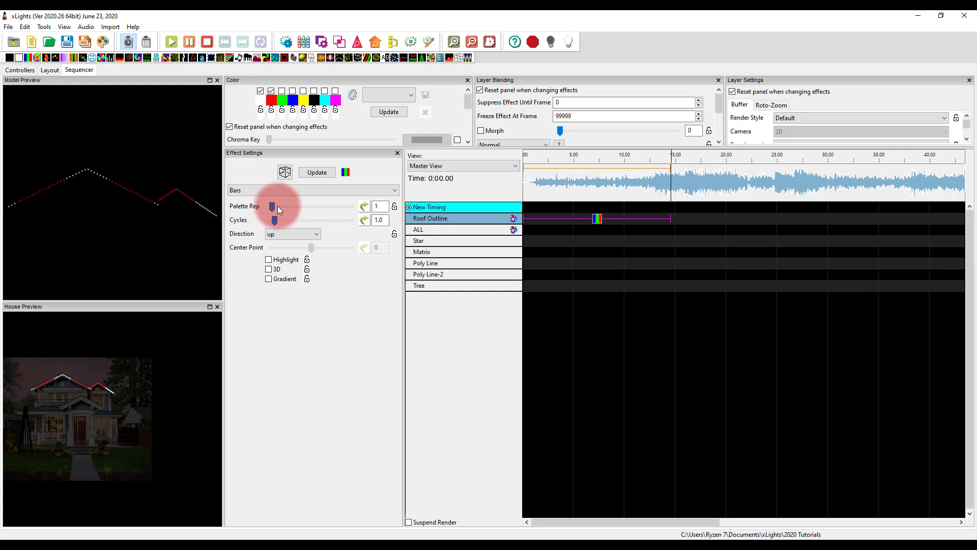
click(404, 225)
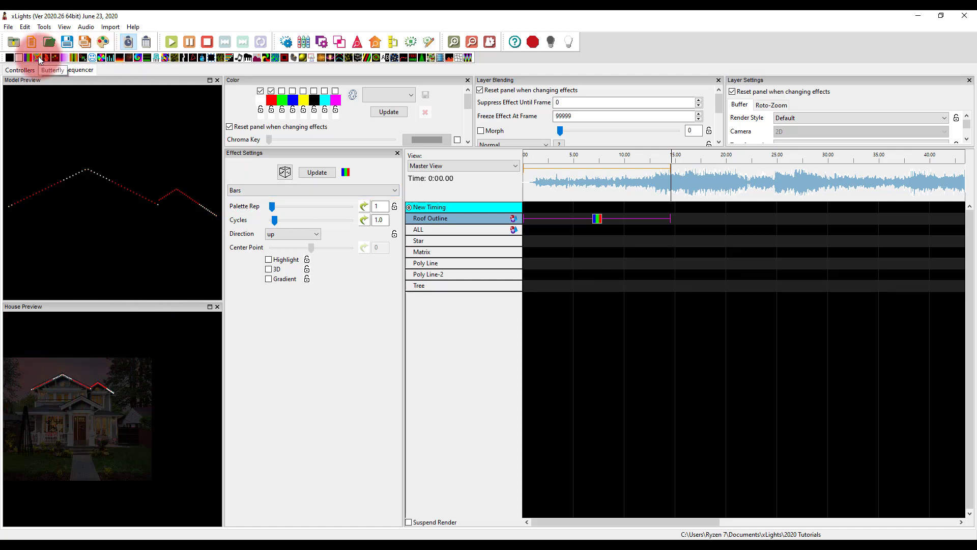
Add a 13-second Butterfly effect on the ALL row and make the Roof Outline Bars start at zero
drag(39, 58, 536, 232)
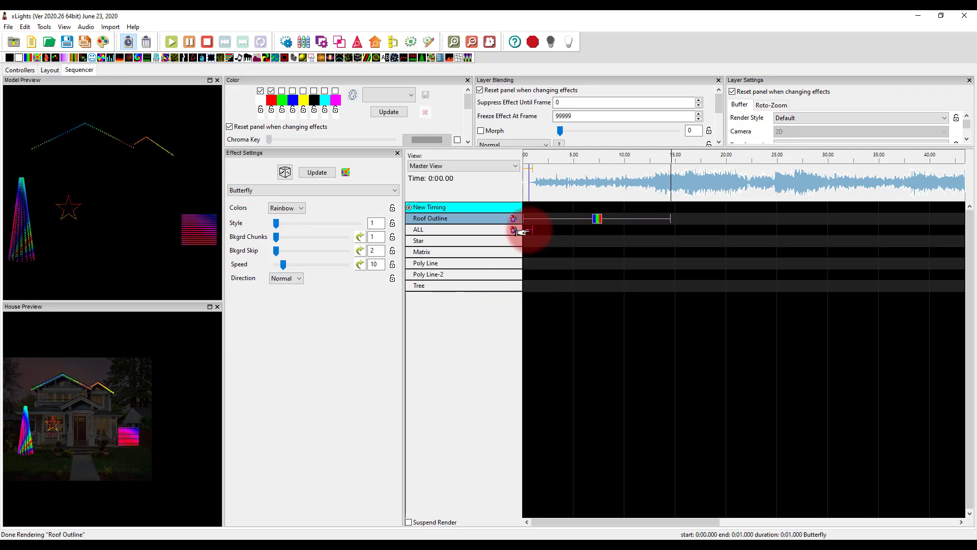
drag(525, 232, 648, 234)
click(590, 220)
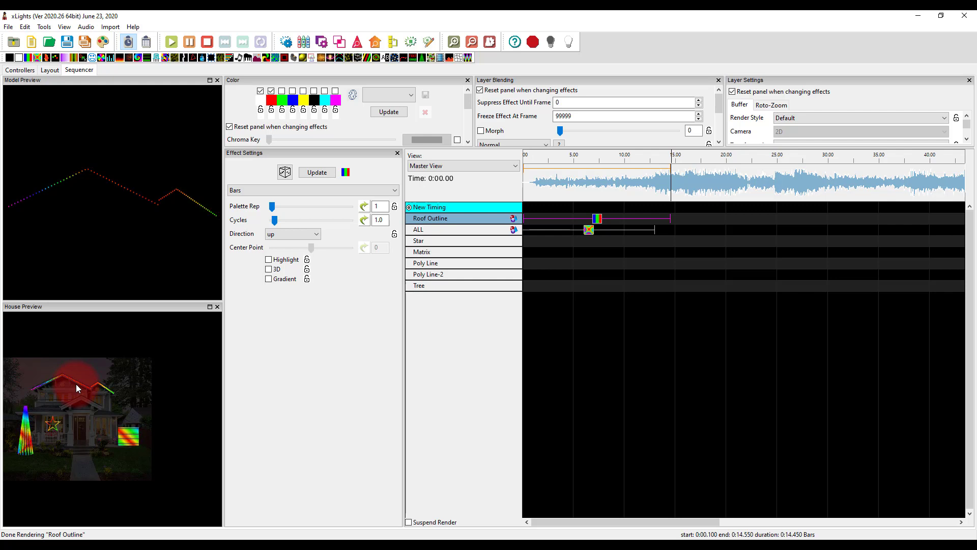
click(521, 219)
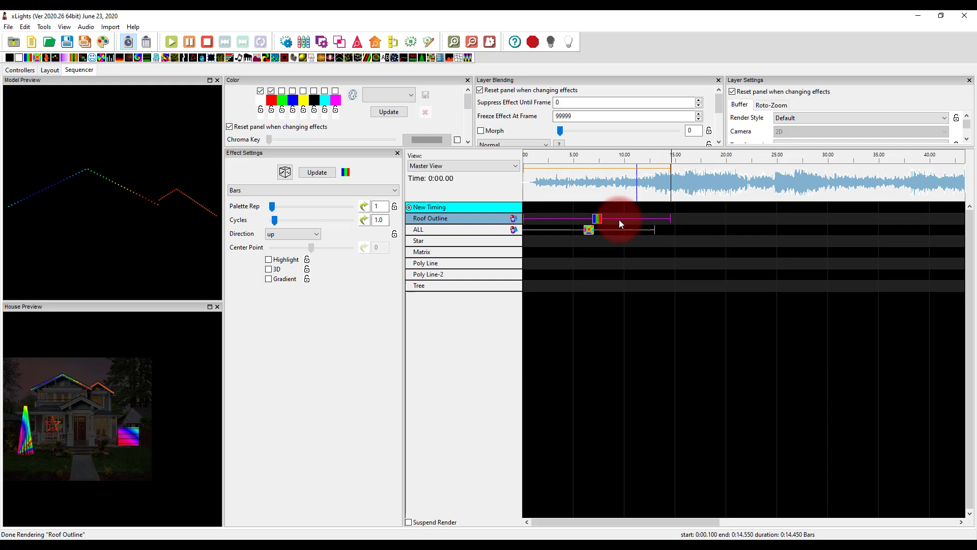
drag(594, 219, 592, 224)
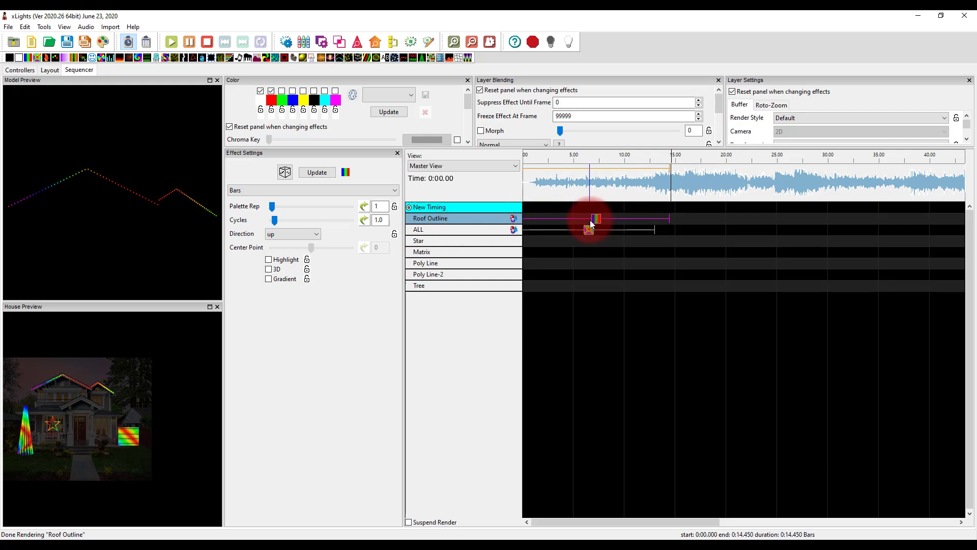
Shift the Butterfly to run from 0:14.400 to 0:27.400, right after the Bars
click(589, 230)
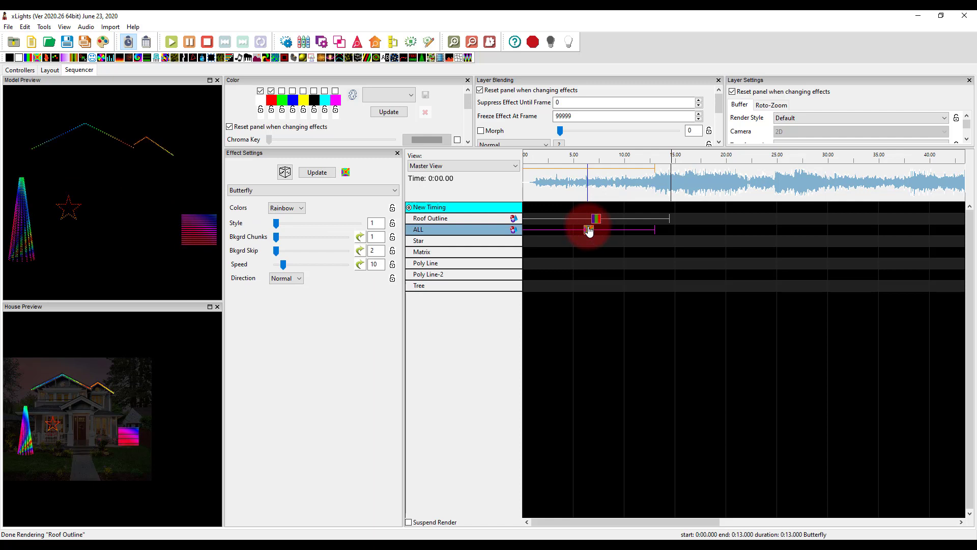
drag(589, 230, 738, 246)
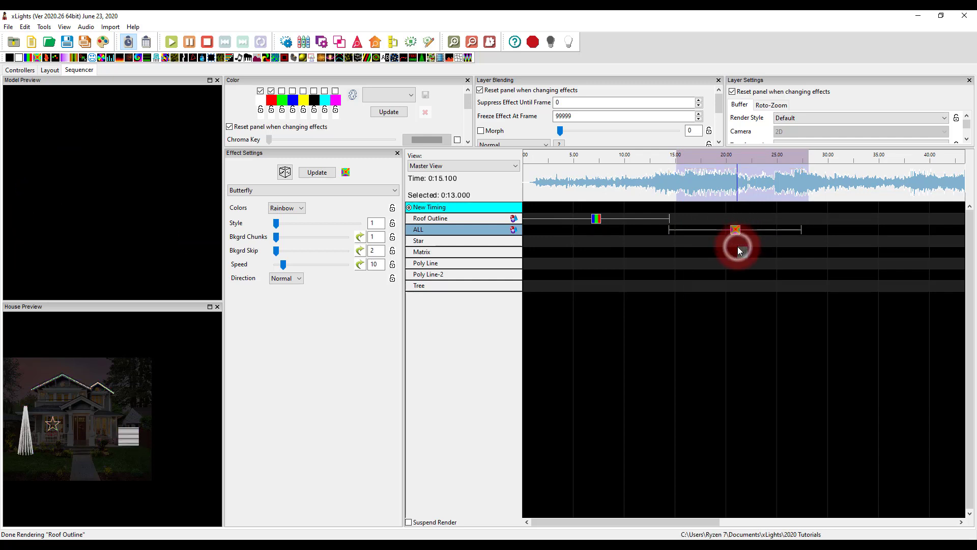
click(711, 169)
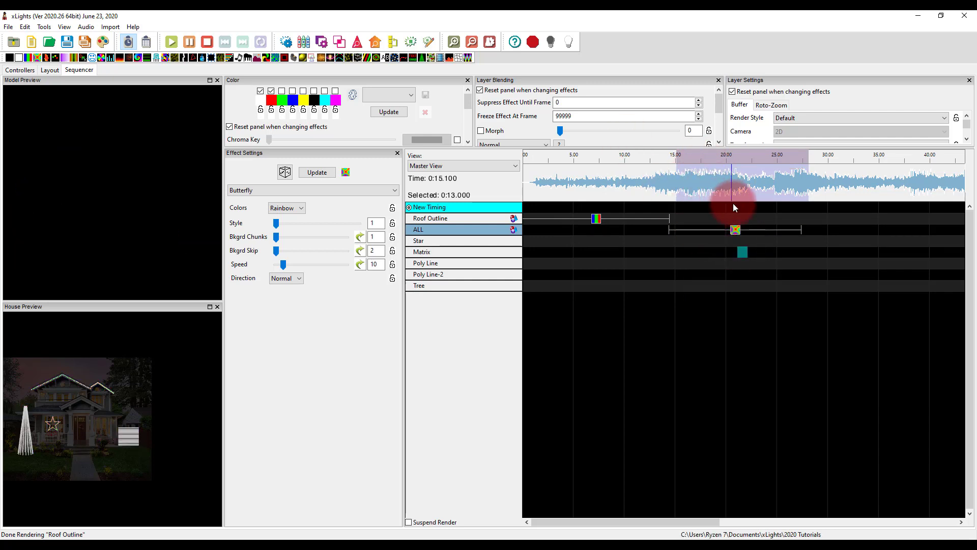
click(739, 230)
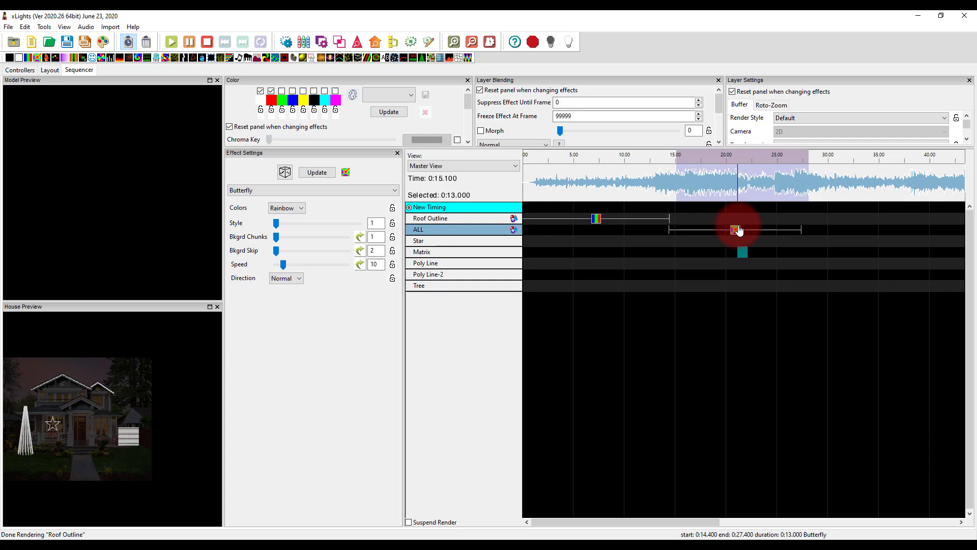
Set the ALL Butterfly to Style 5, Bkgrd Chunks 5, Bkgrd Skip 6 and Speed 7
click(690, 249)
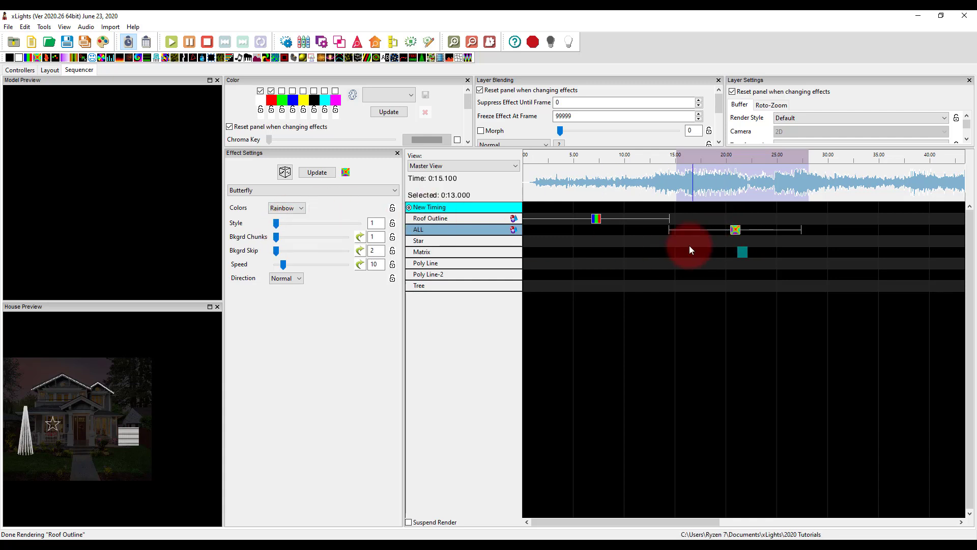
click(738, 231)
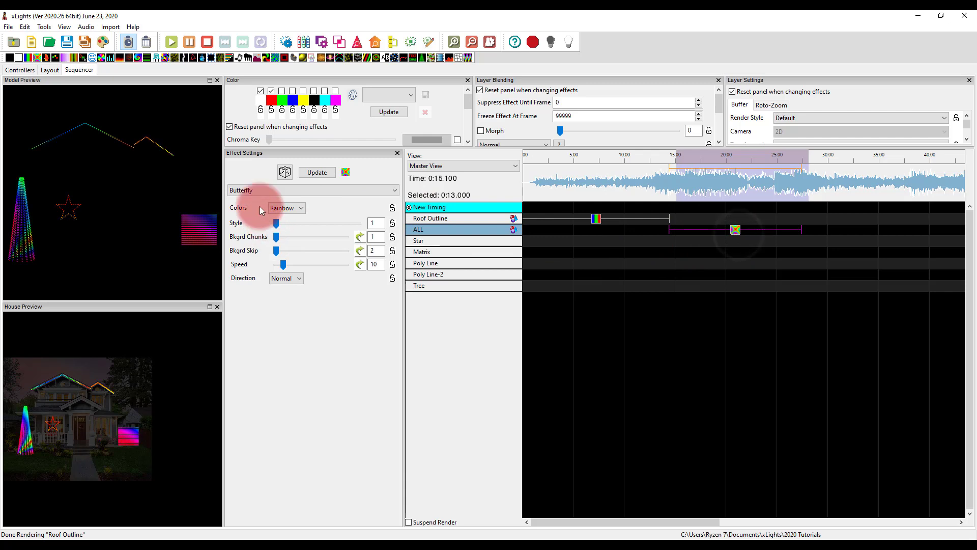
drag(275, 227, 295, 264)
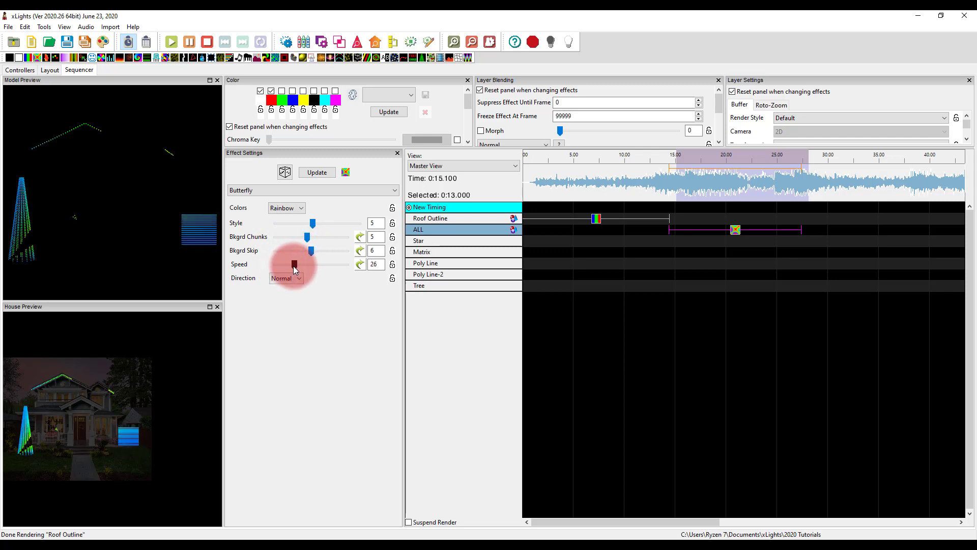
drag(294, 267, 280, 269)
Switch the Butterfly's Colors to Palette and toggle palette checkboxes to get blue, yellow and cyan
click(284, 208)
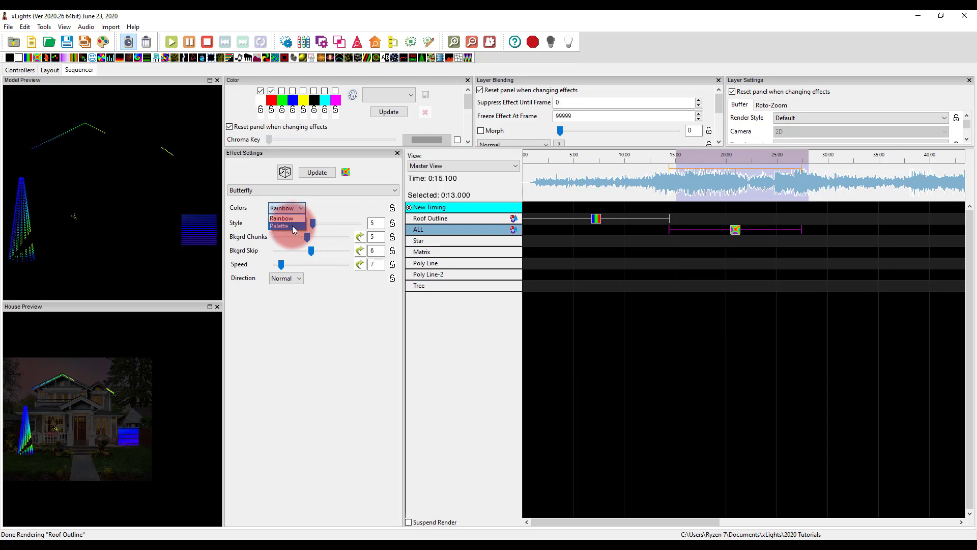
click(293, 227)
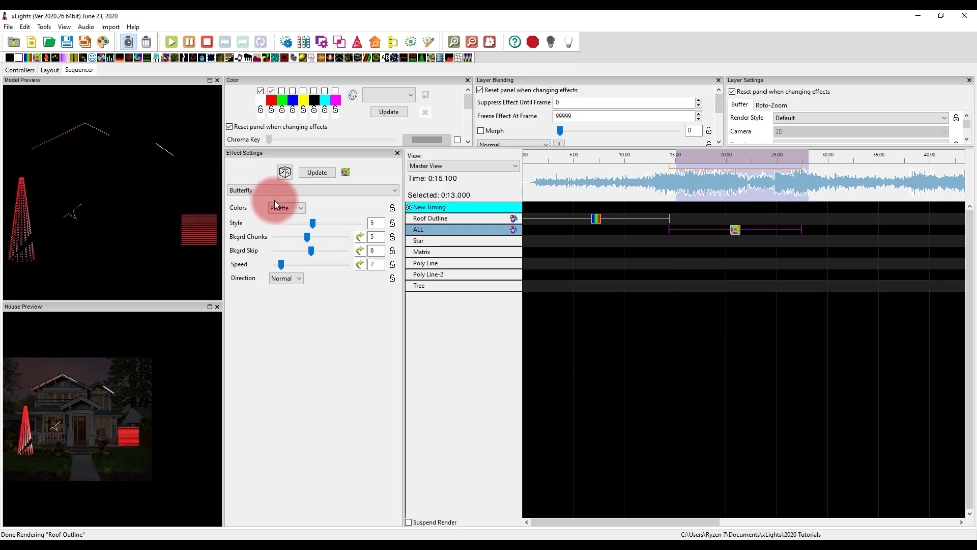
click(260, 91)
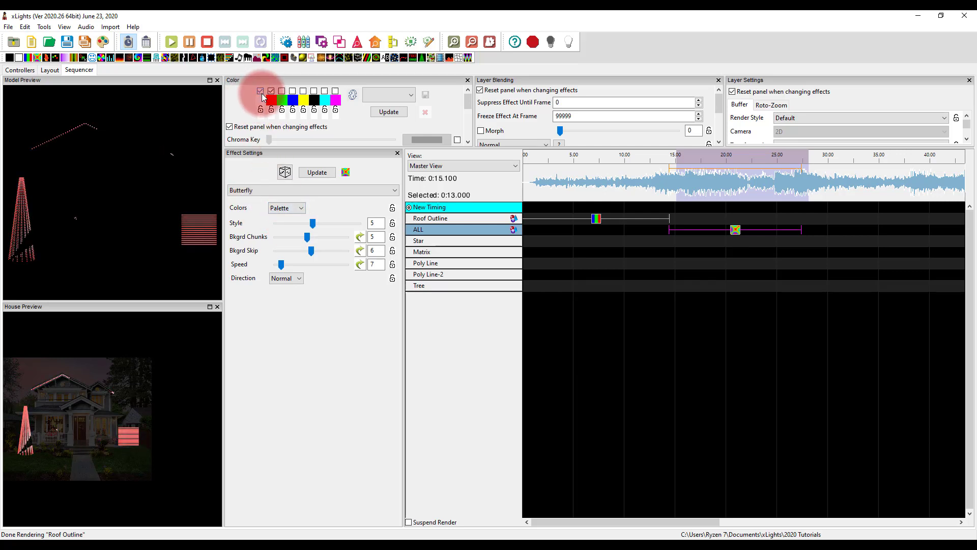
click(281, 92)
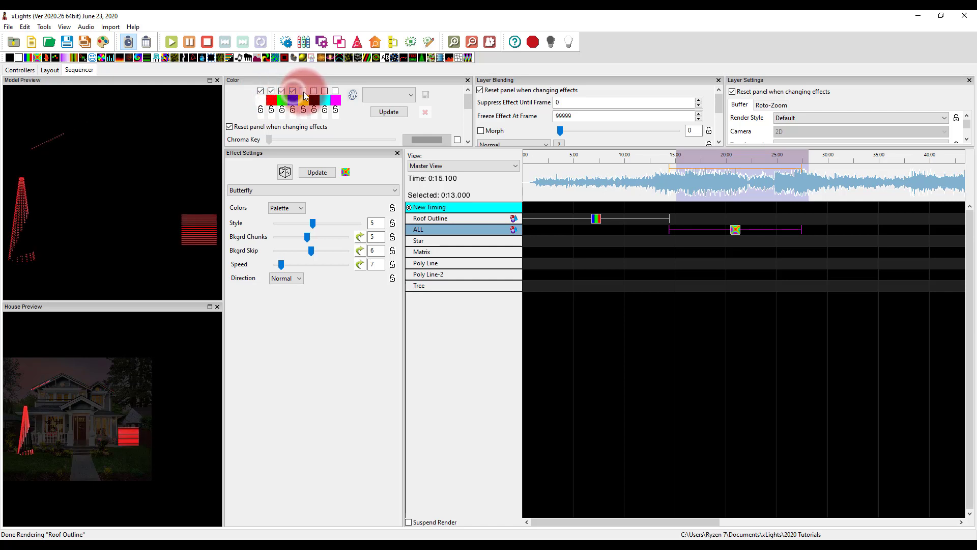
click(289, 93)
click(271, 92)
click(260, 91)
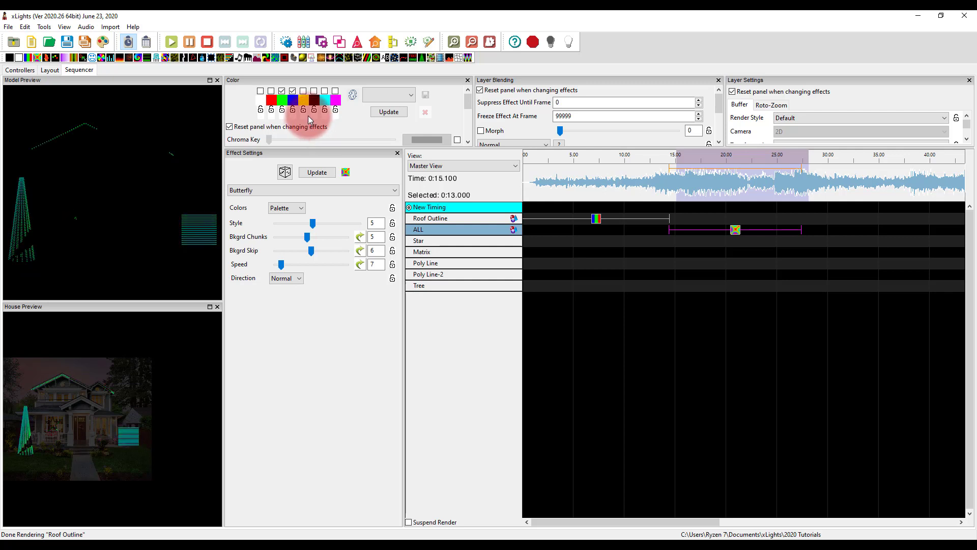
click(303, 90)
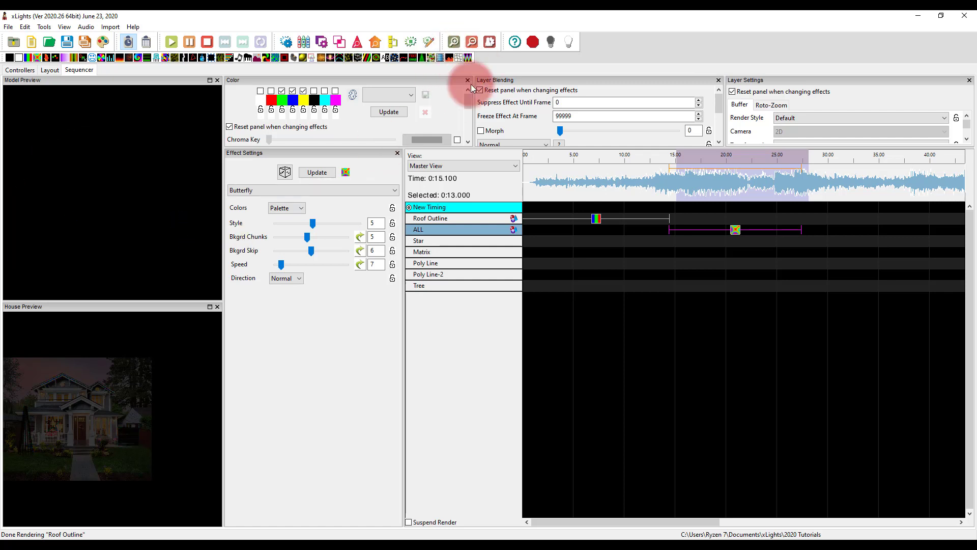
Give the Roof Outline Bars effect a Fade in-transition lasting 1 second
drag(560, 146, 552, 239)
click(598, 311)
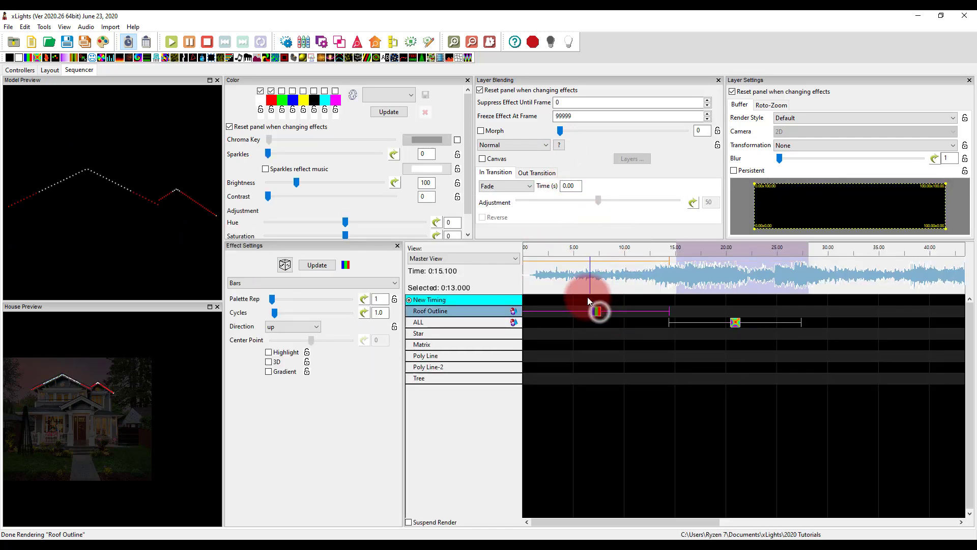
click(491, 175)
click(502, 185)
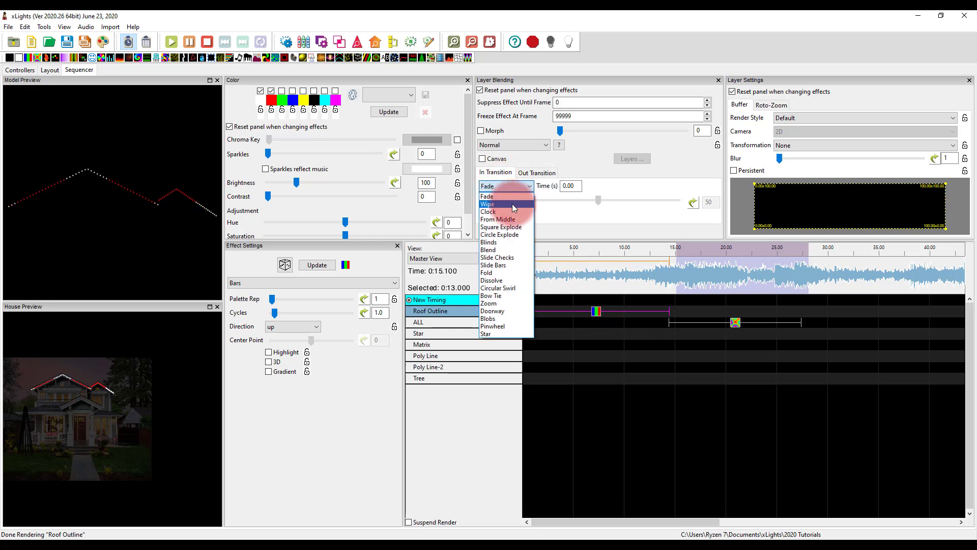
click(508, 197)
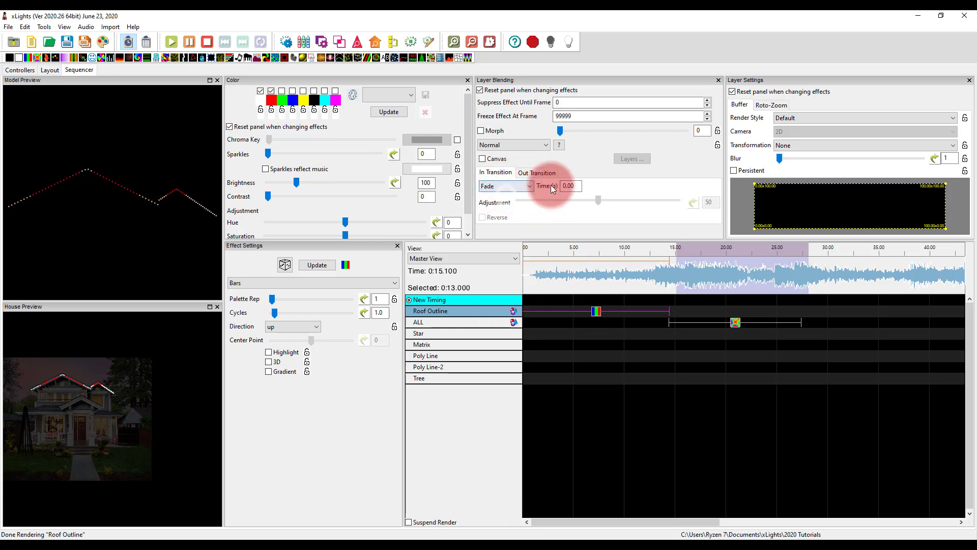
double_click(570, 186)
text(1)
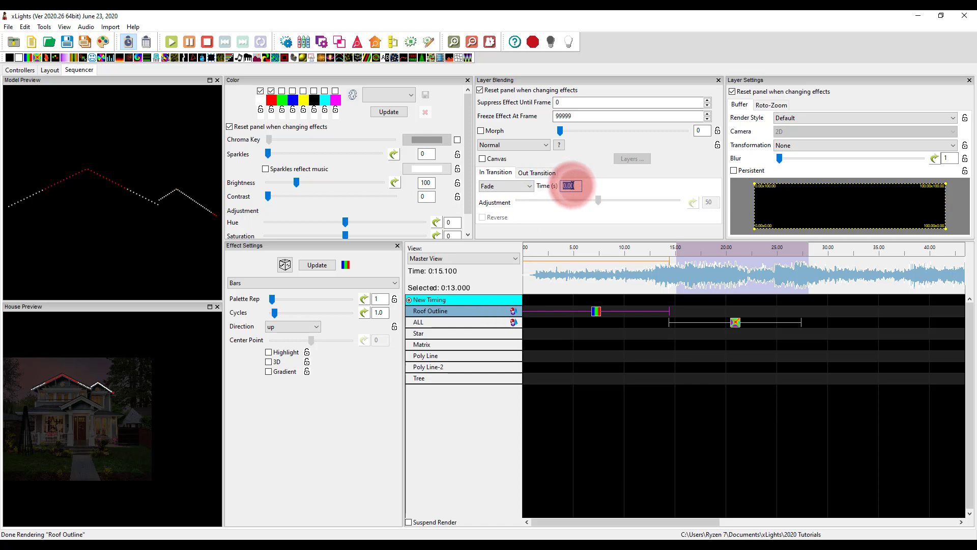
Set the Bars effect's out-transition fade time to 1 second
click(546, 174)
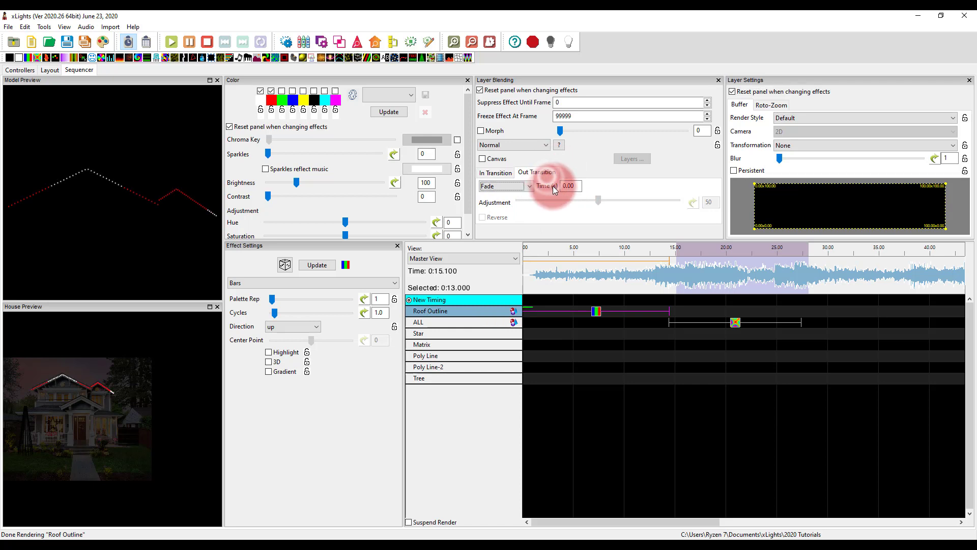
click(569, 185)
double_click(571, 185)
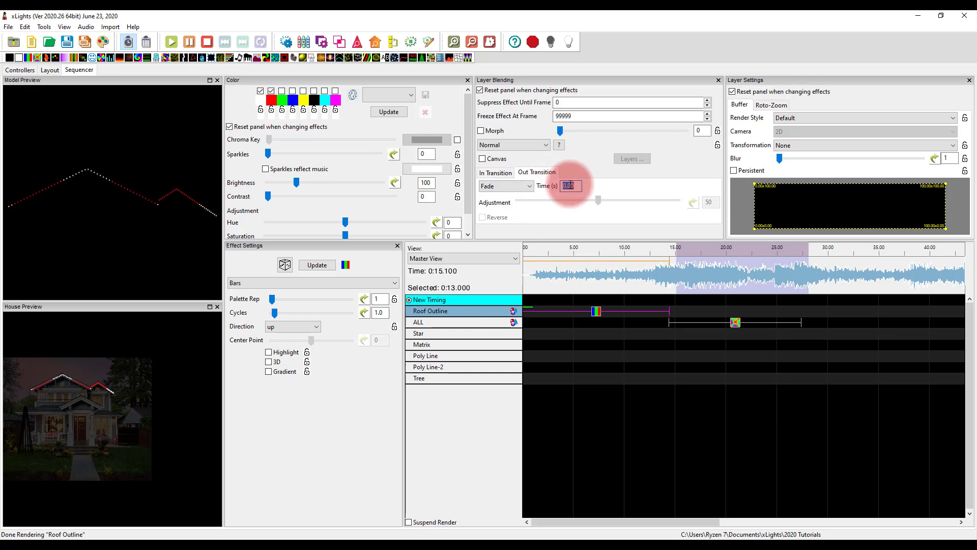
text(1)
click(573, 214)
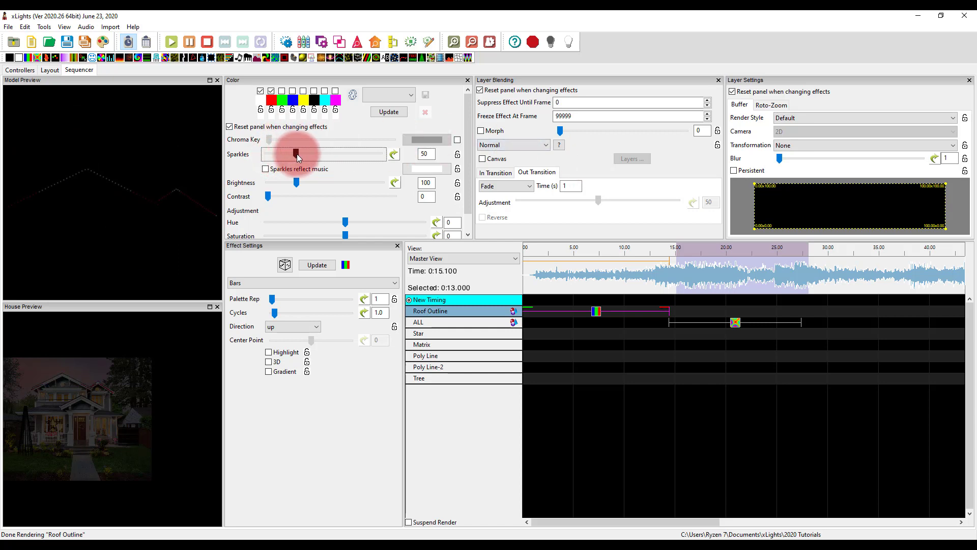
Raise the Roof Outline Bars sparkles to 83 with Sparkles reflect music ticked
drag(298, 158, 300, 172)
click(301, 171)
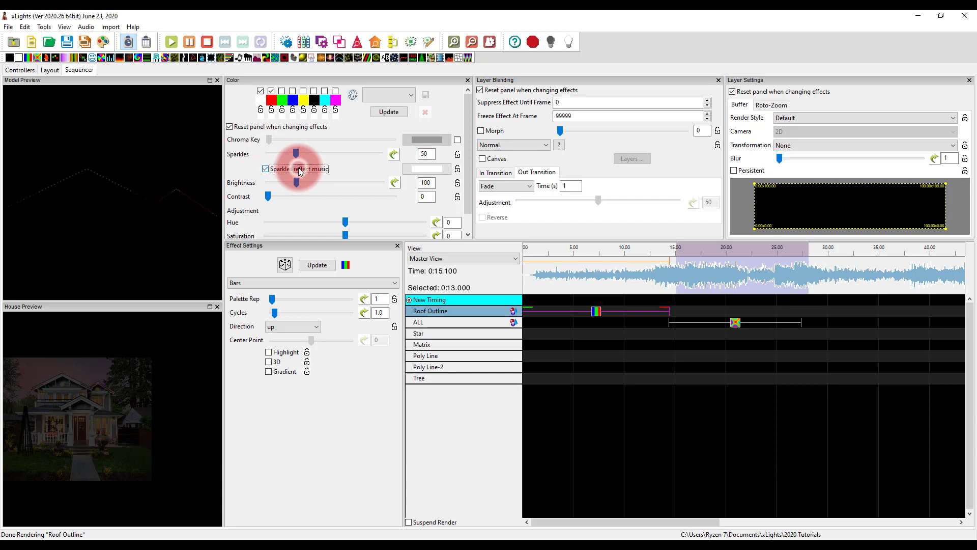
drag(294, 151, 314, 154)
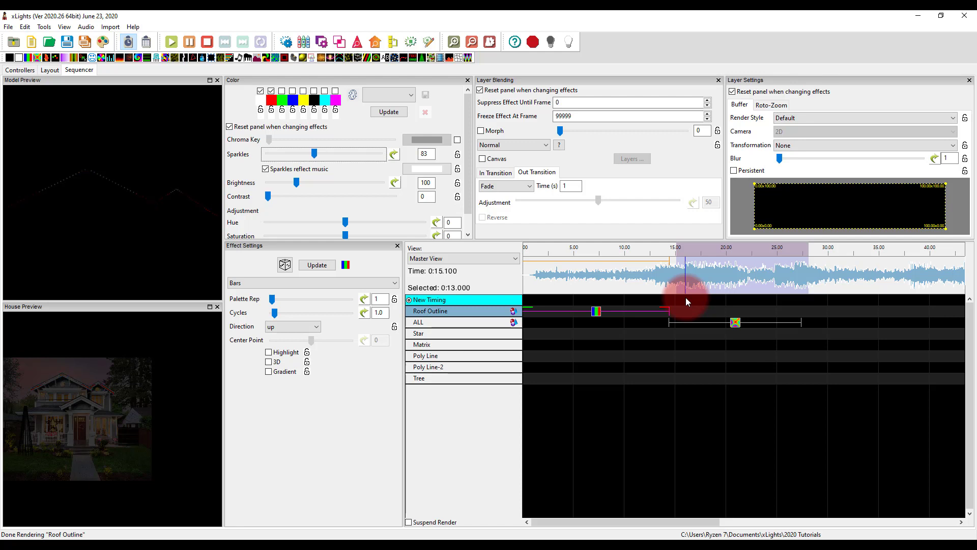
click(590, 287)
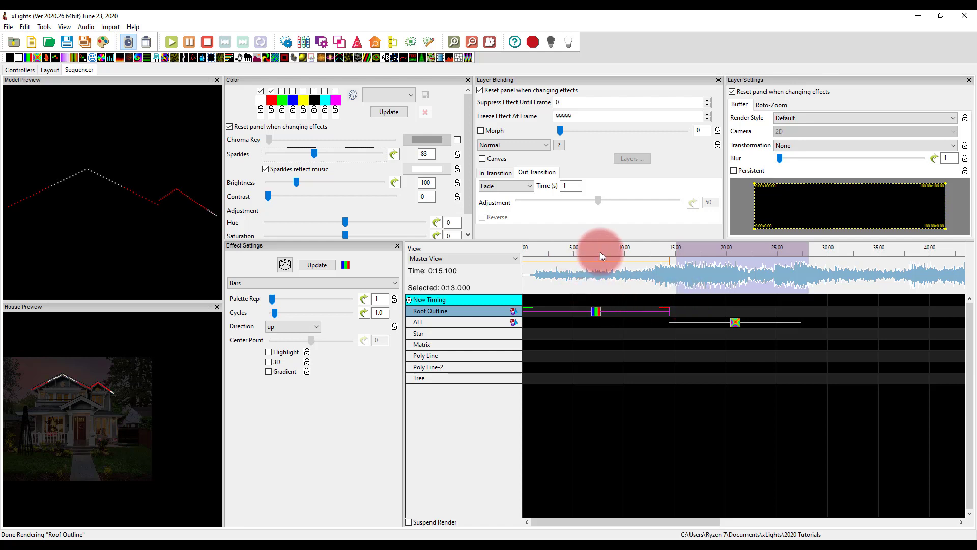
click(911, 254)
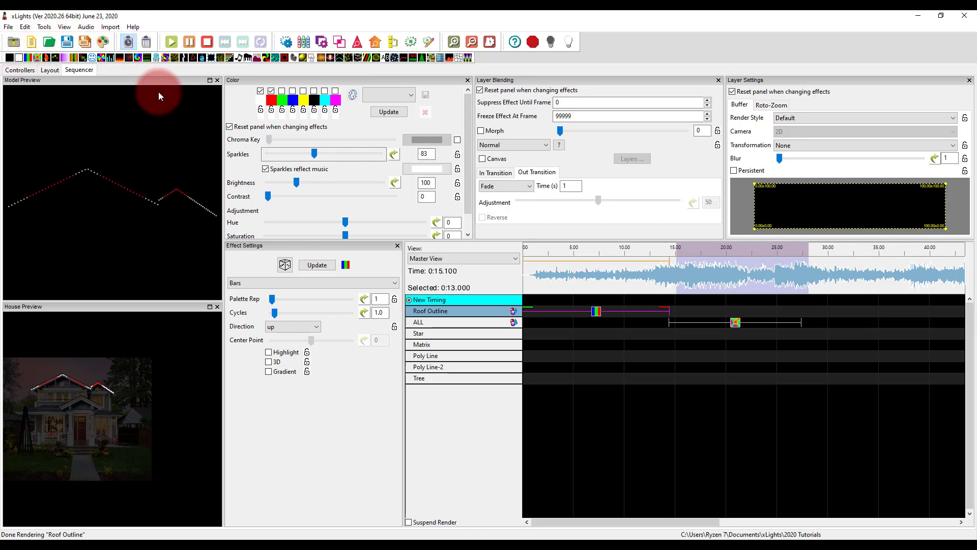
key(ctrl+s)
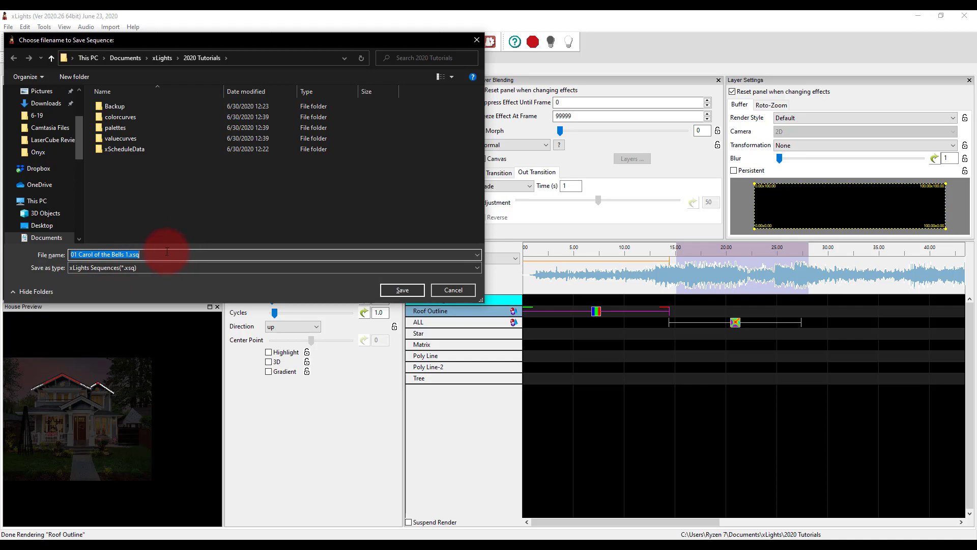
click(452, 290)
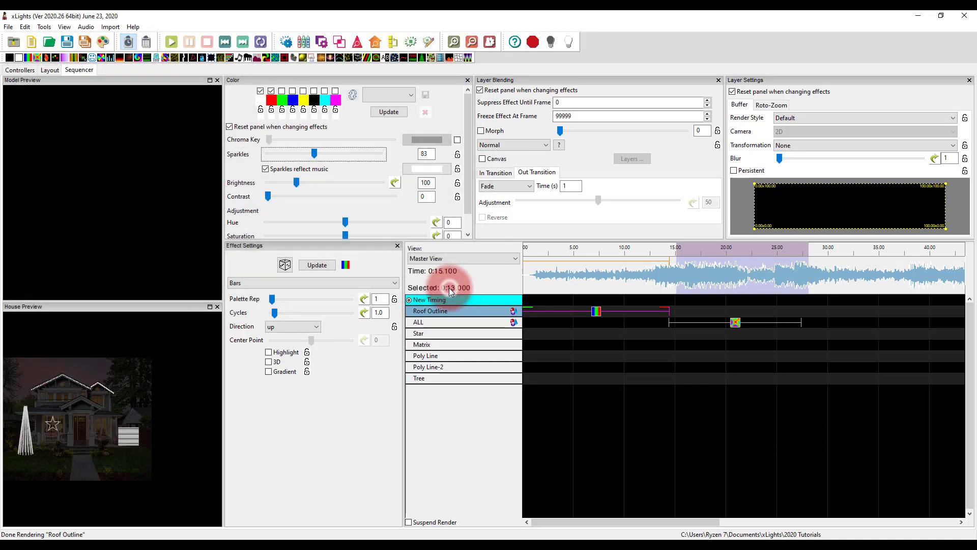
Save the Carol of the Bells sequence, confirming in the Save Sequence dialog
click(66, 46)
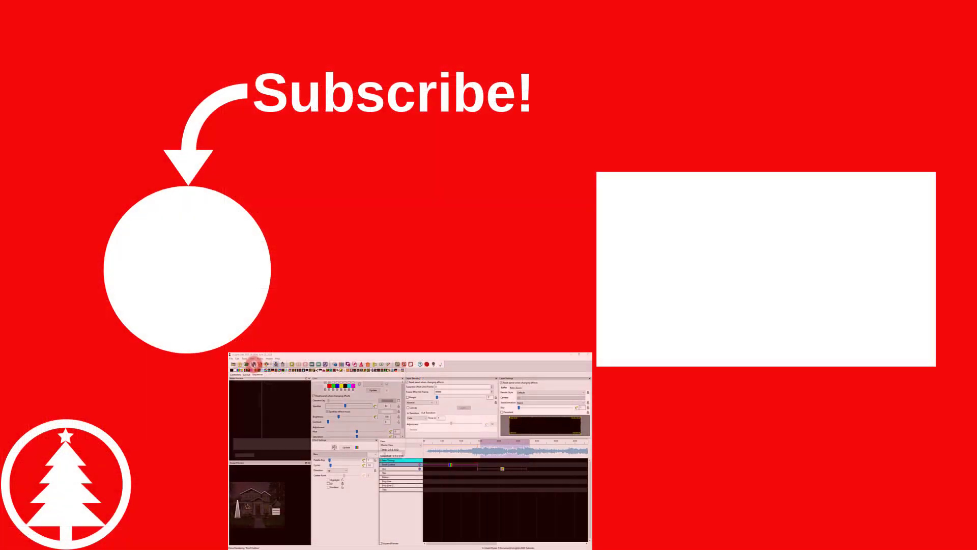
click(372, 457)
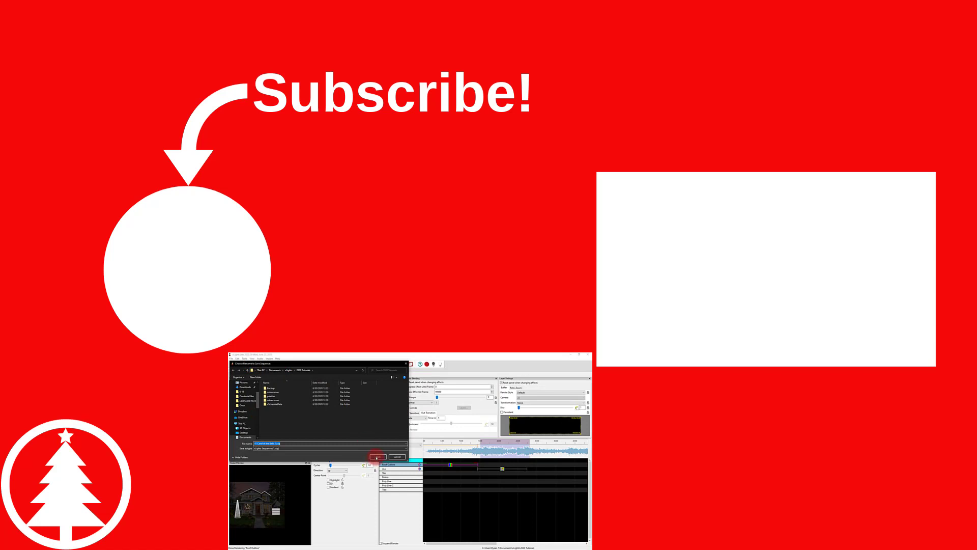